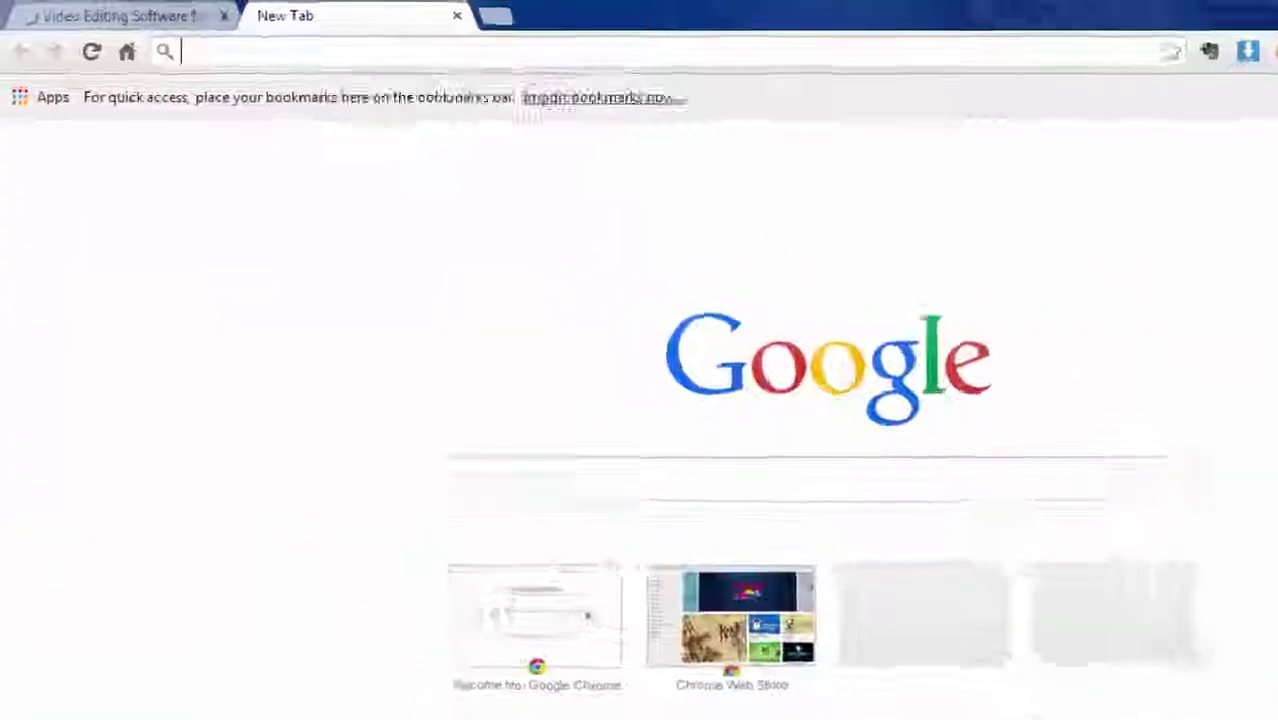
pyautogui.write('www.vide')
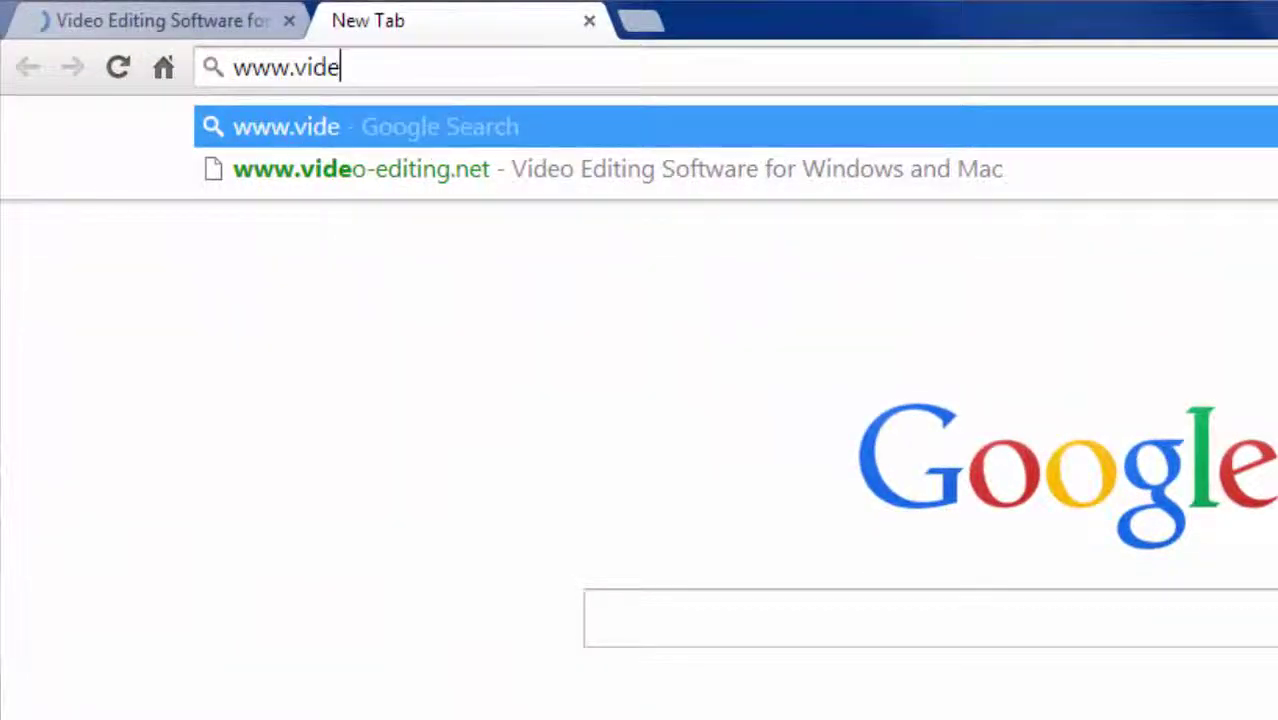
pyautogui.write('o-editing')
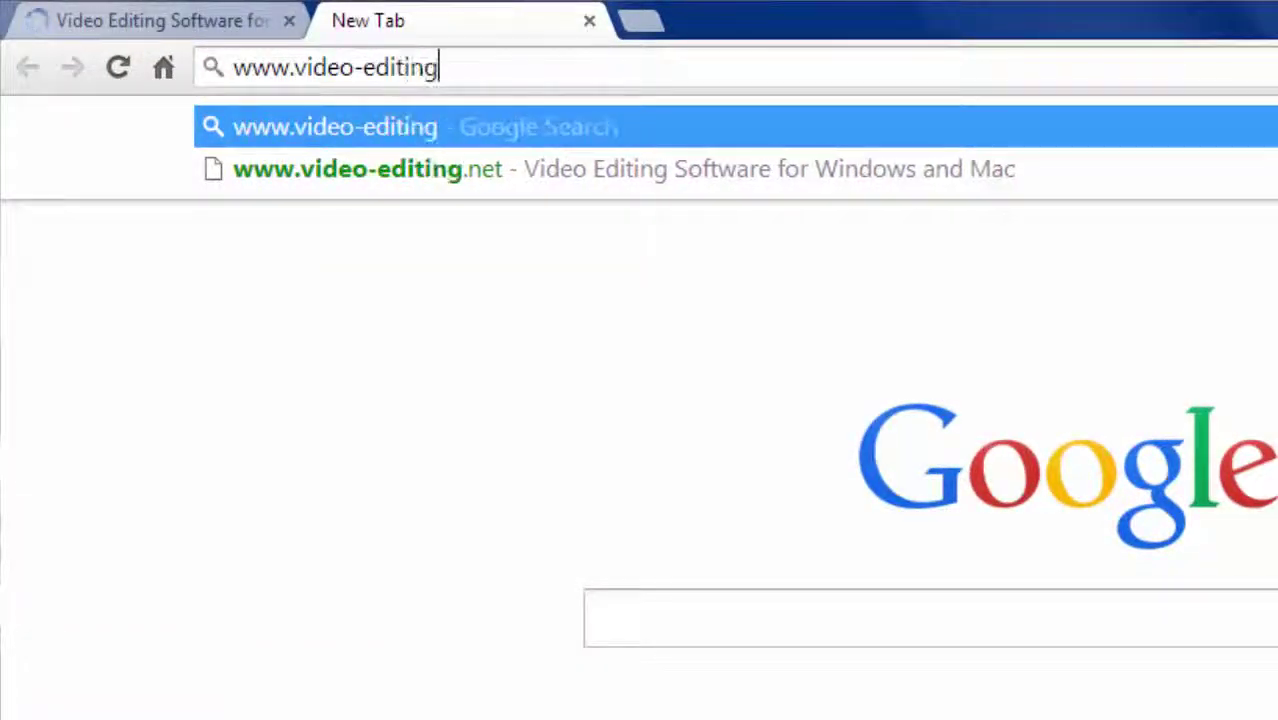
pyautogui.write('.net')
pyautogui.press('Return')
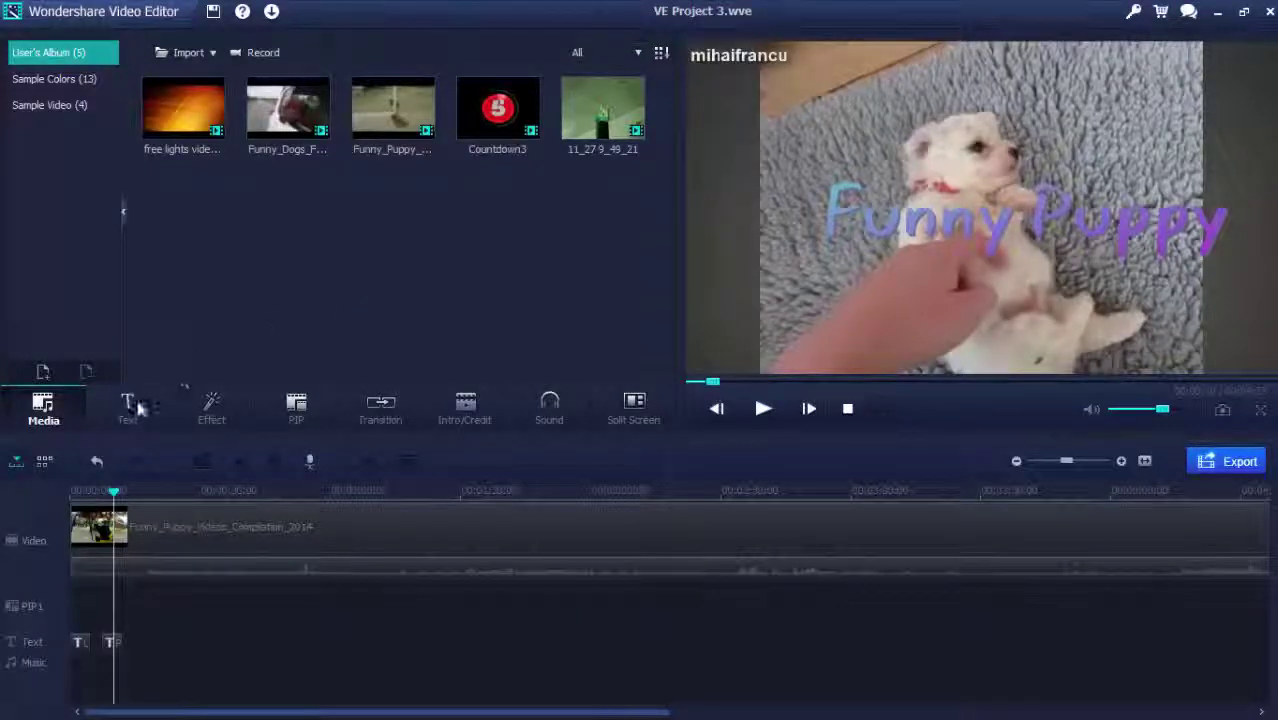
# Step: Preview the Lens Flare A title, place it on the text track and apply it
pyautogui.click(138, 410)
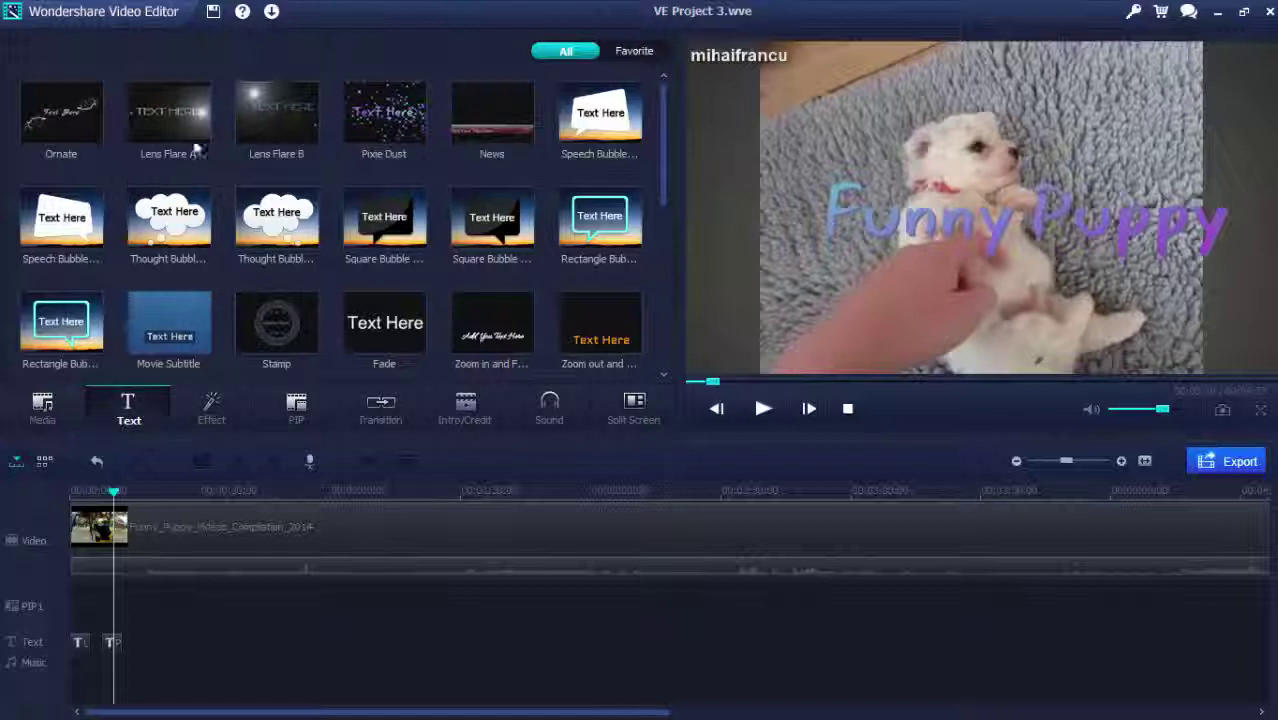
pyautogui.click(172, 119)
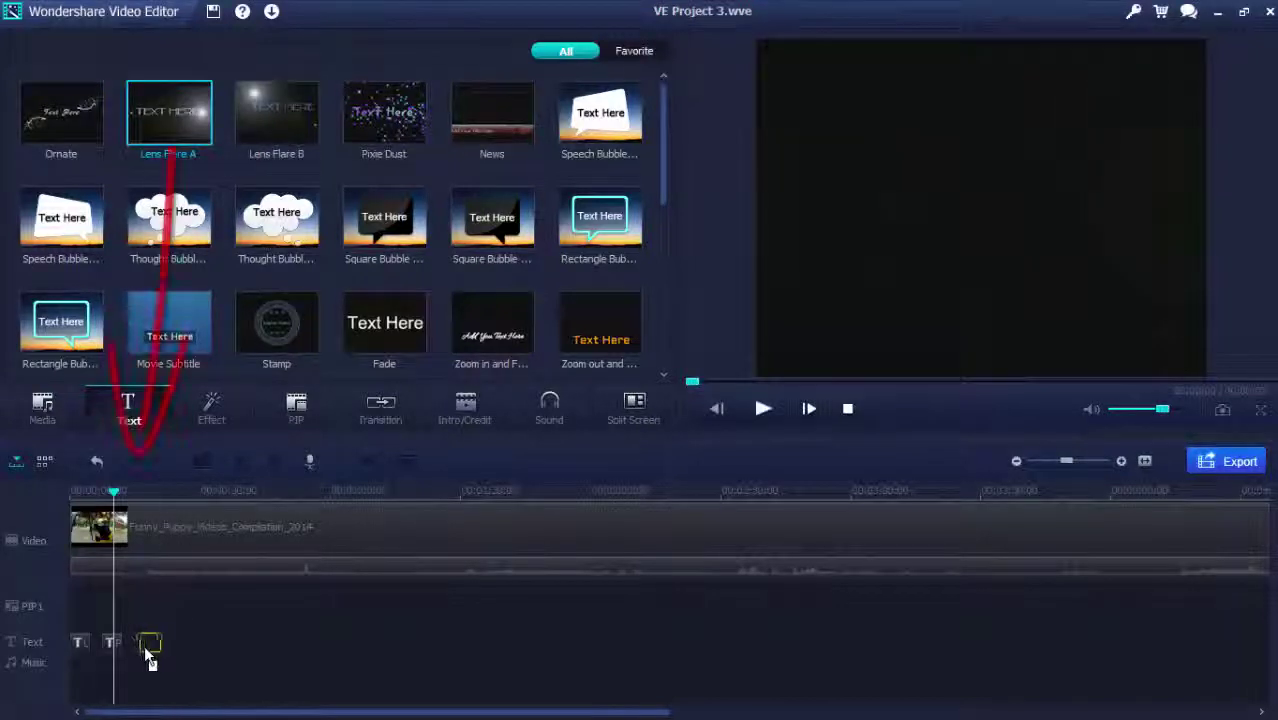
pyautogui.moveTo(150, 655); pyautogui.dragTo(150, 655)
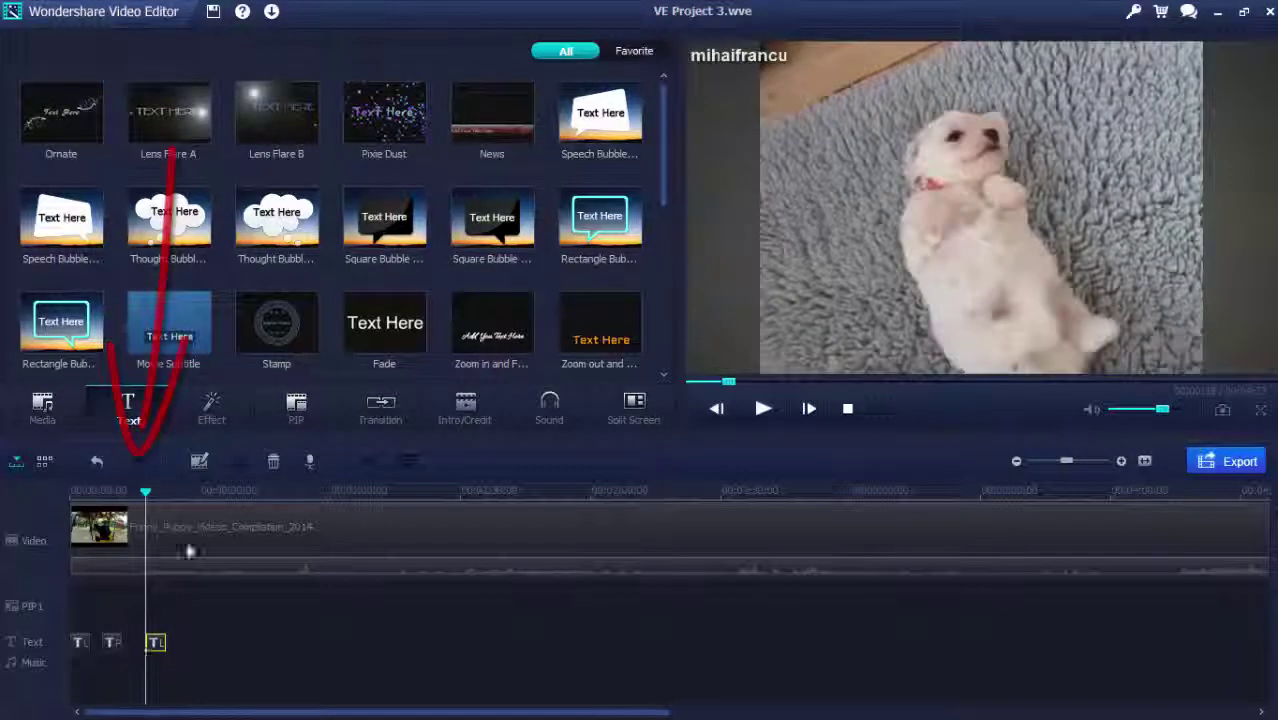
pyautogui.rightClick(192, 136)
pyautogui.click(237, 142)
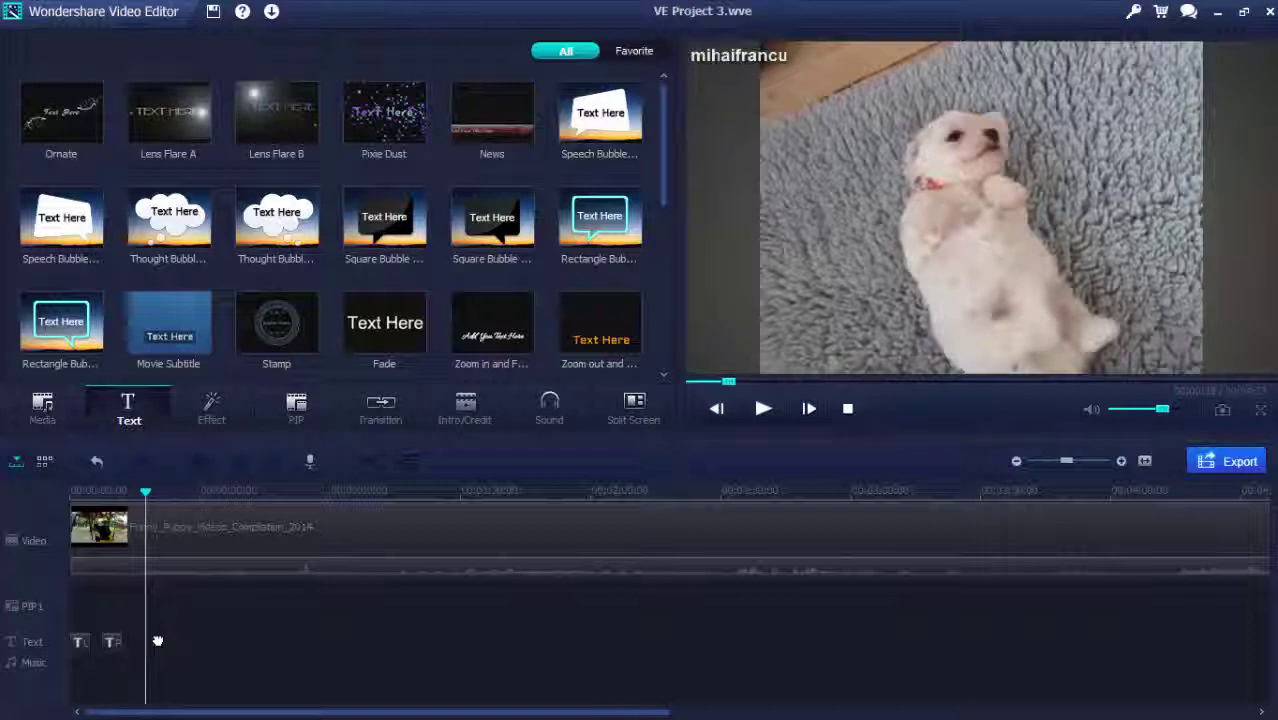
# Step: Review the Funny Puppy title's Fill, Border and Animation options
pyautogui.doubleClick(115, 643)
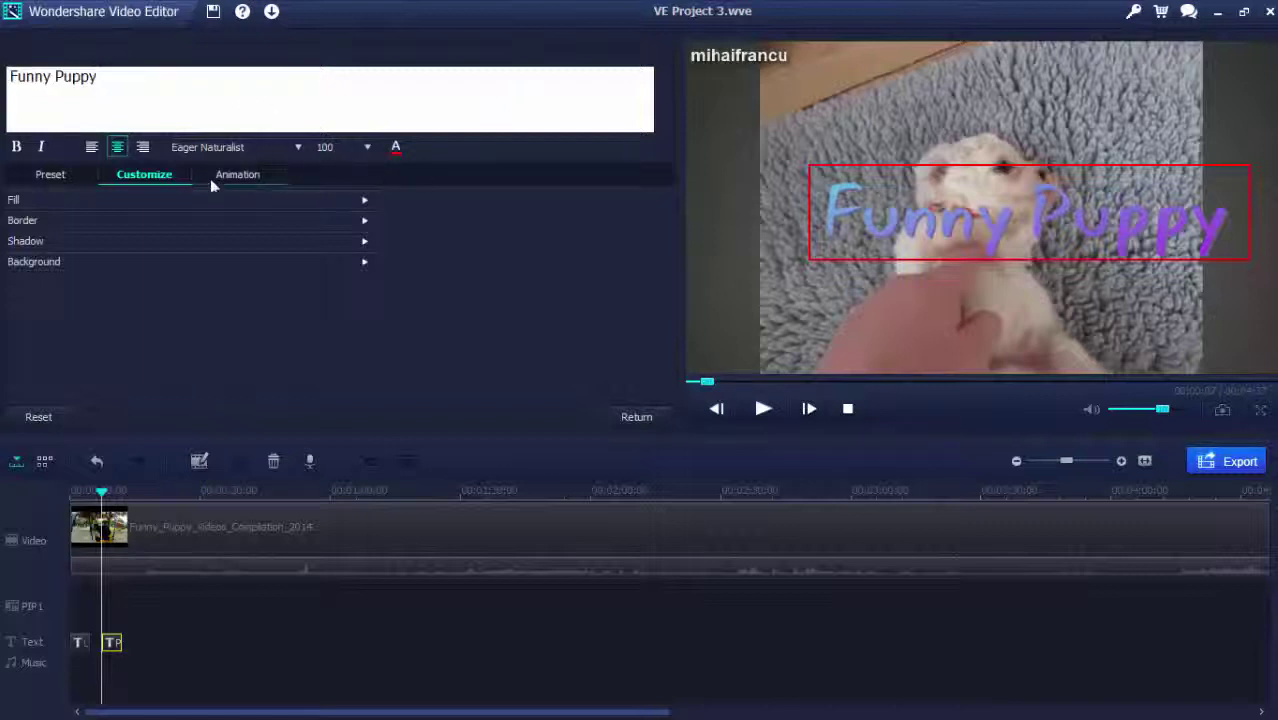
pyautogui.click(100, 202)
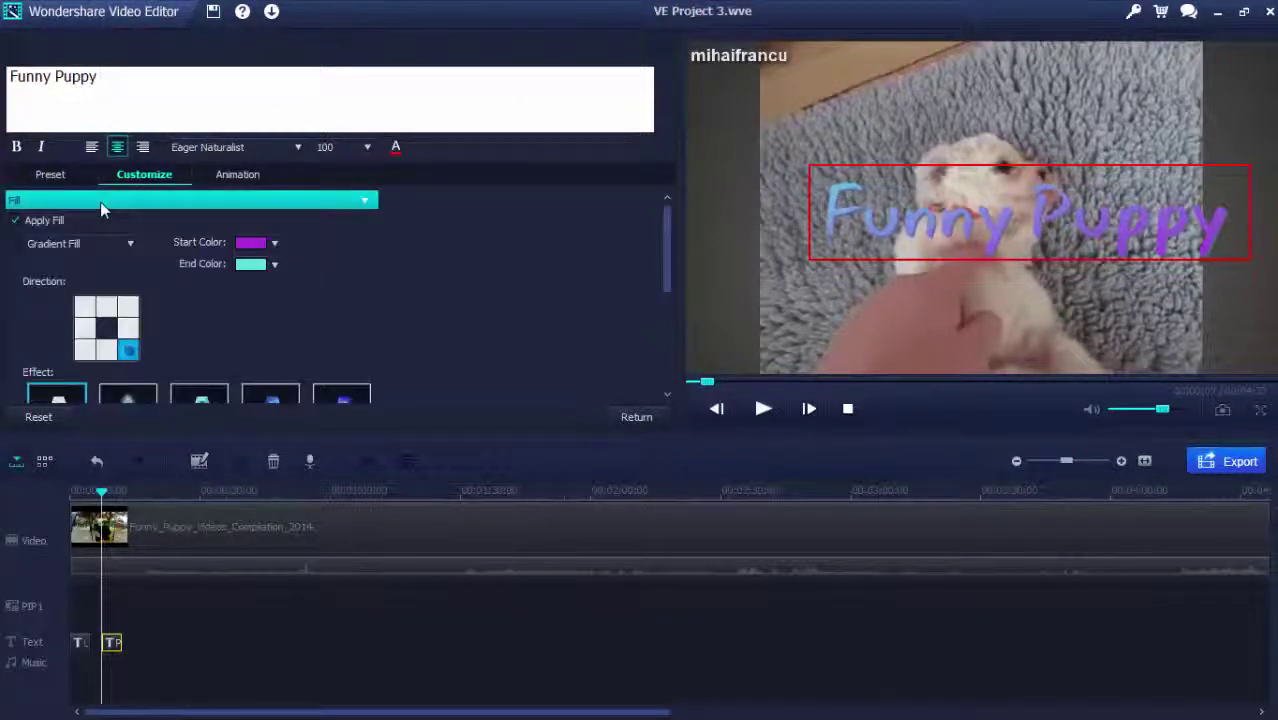
pyautogui.click(102, 221)
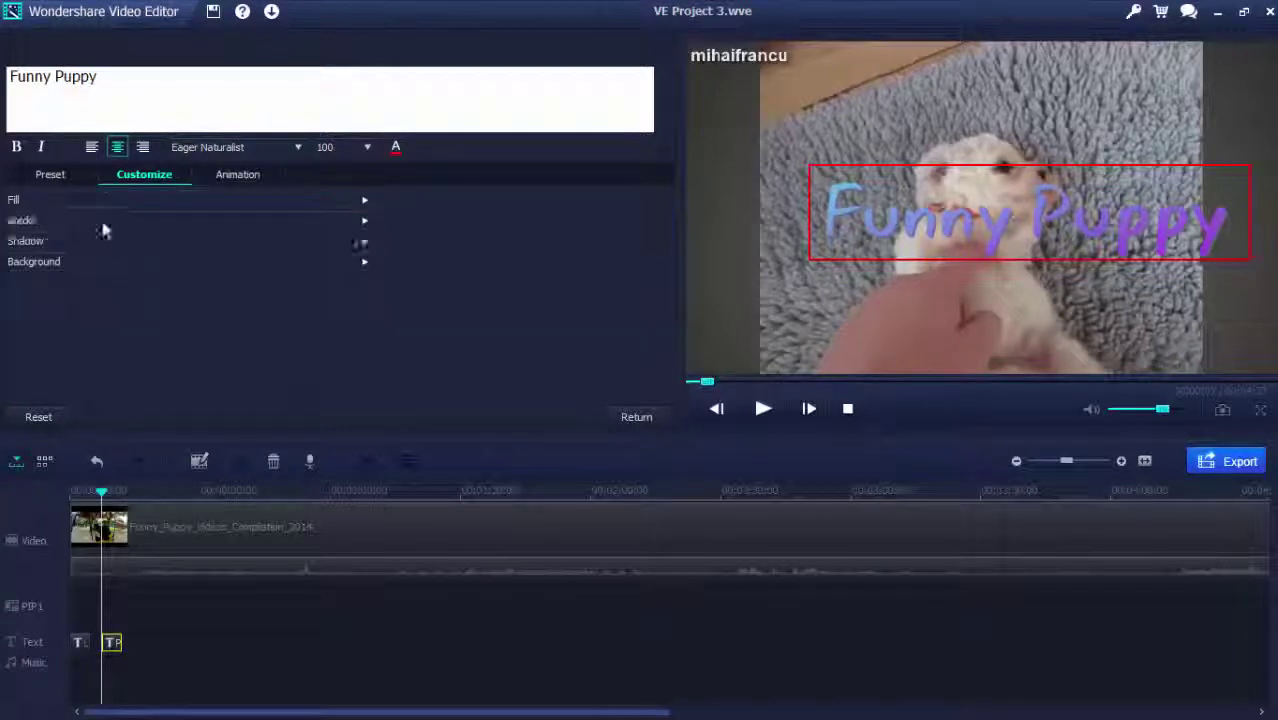
pyautogui.click(239, 174)
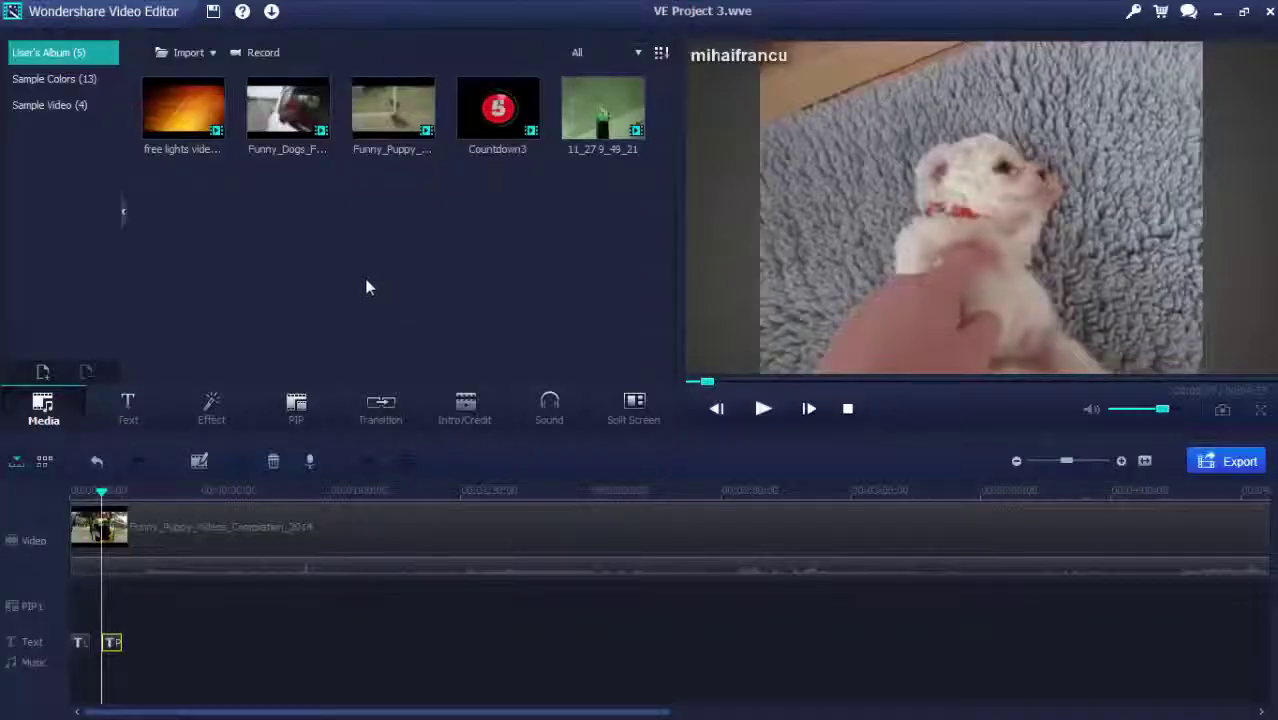
# Step: Browse the Film Look, Stylize and Special effect categories
pyautogui.click(222, 405)
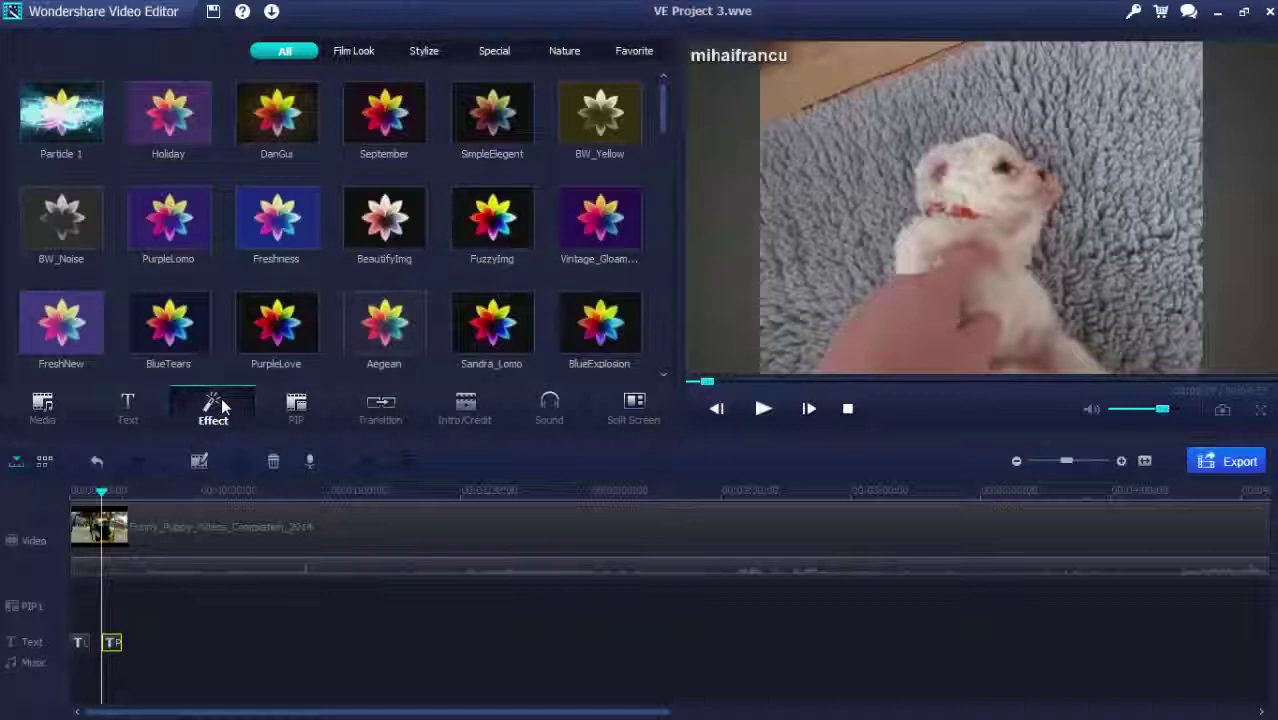
pyautogui.click(347, 58)
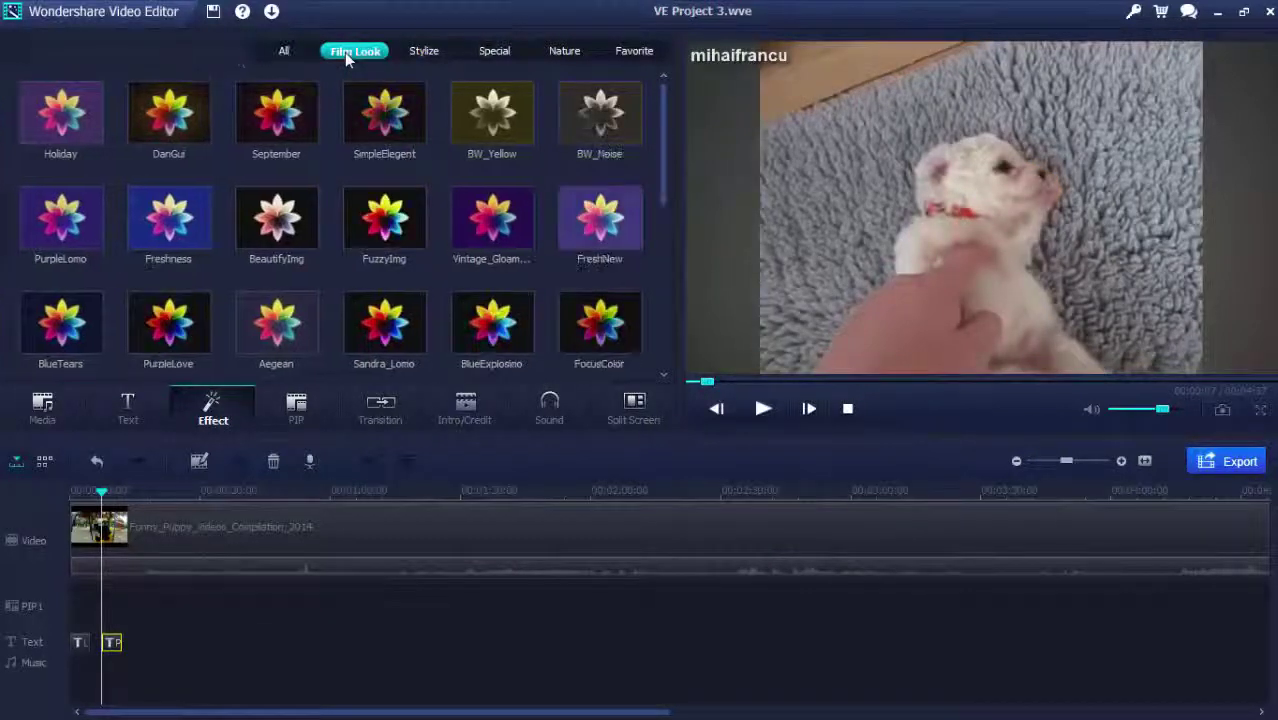
pyautogui.click(422, 55)
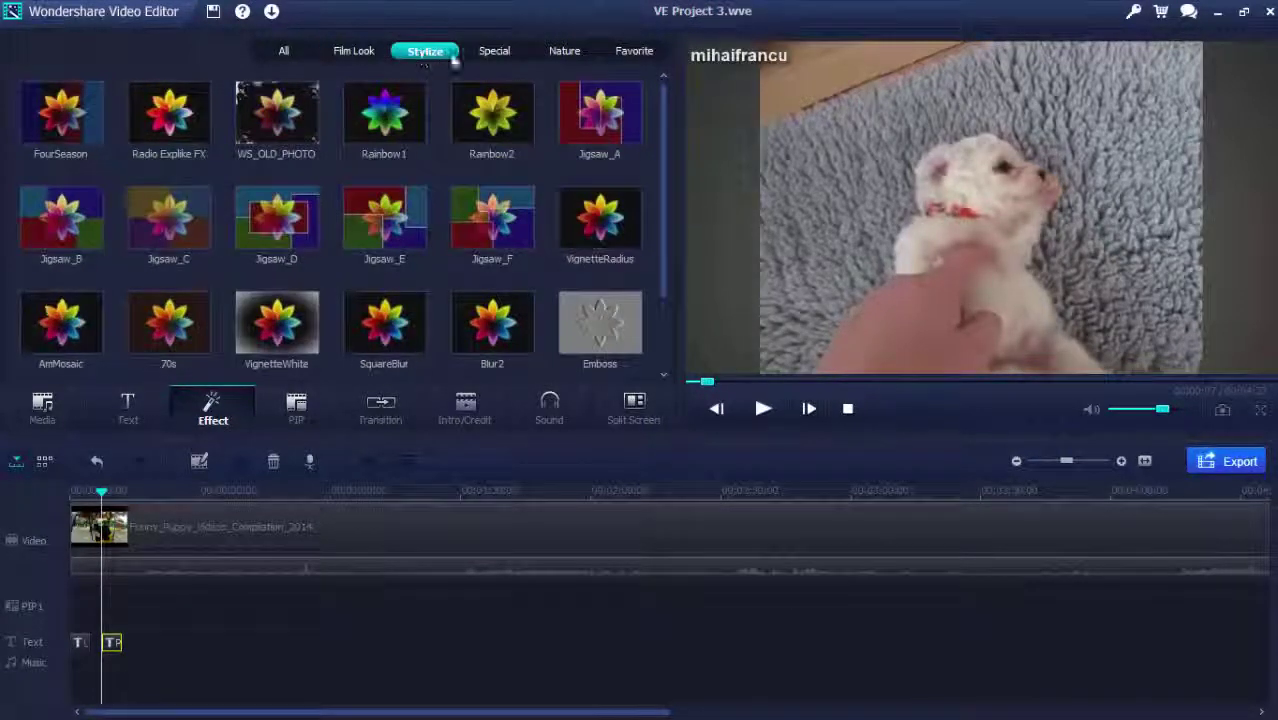
pyautogui.click(489, 57)
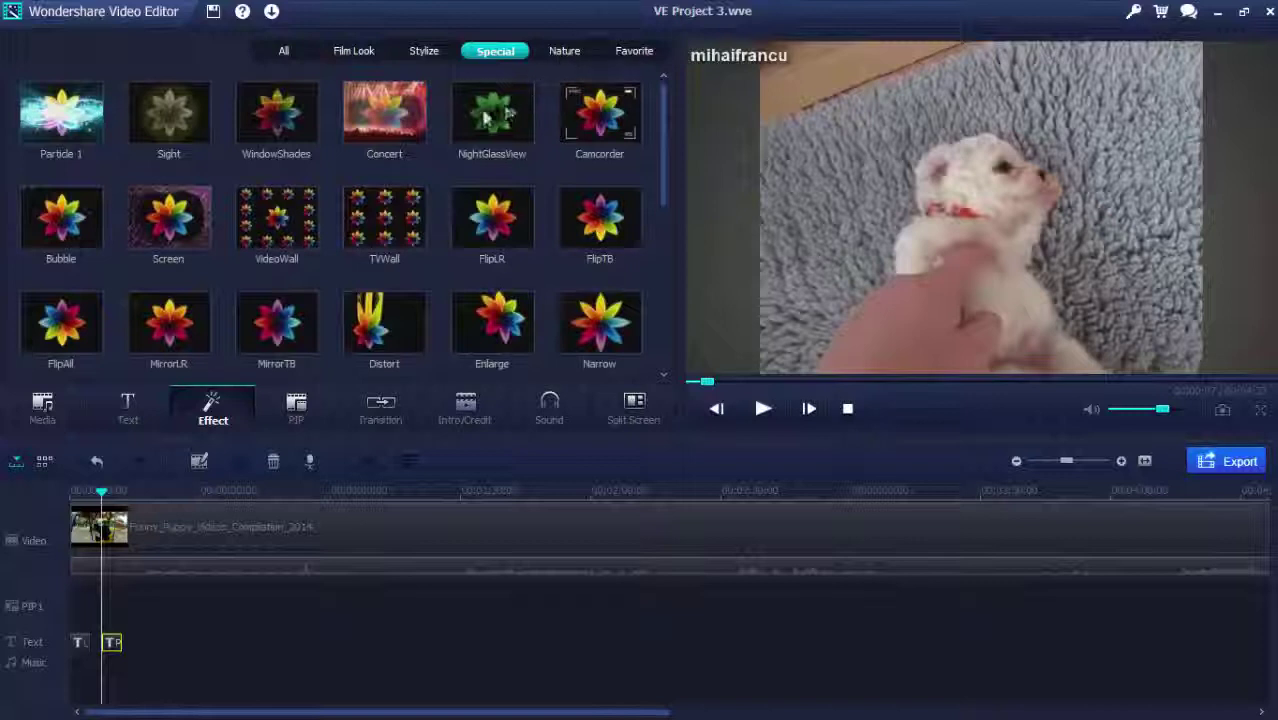
# Step: Add Particle 1 to Favorites and place it on the effect track
pyautogui.click(67, 117)
pyautogui.rightClick(66, 112)
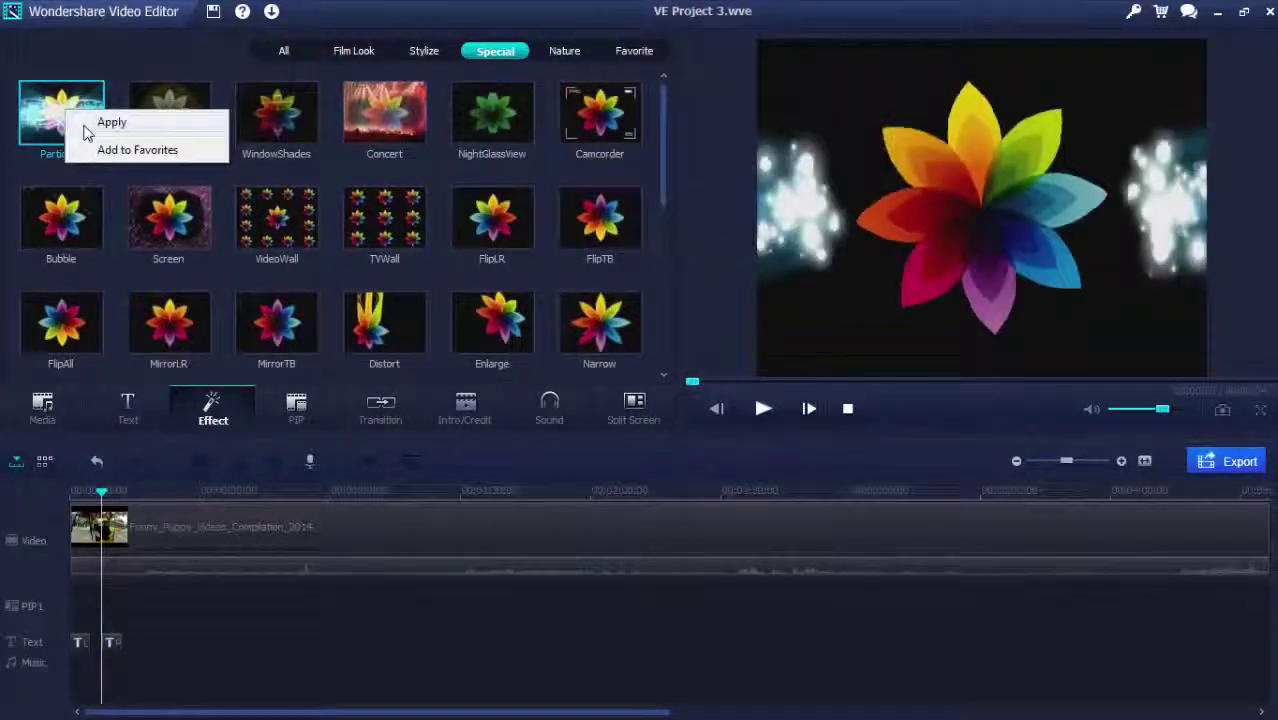
pyautogui.click(104, 151)
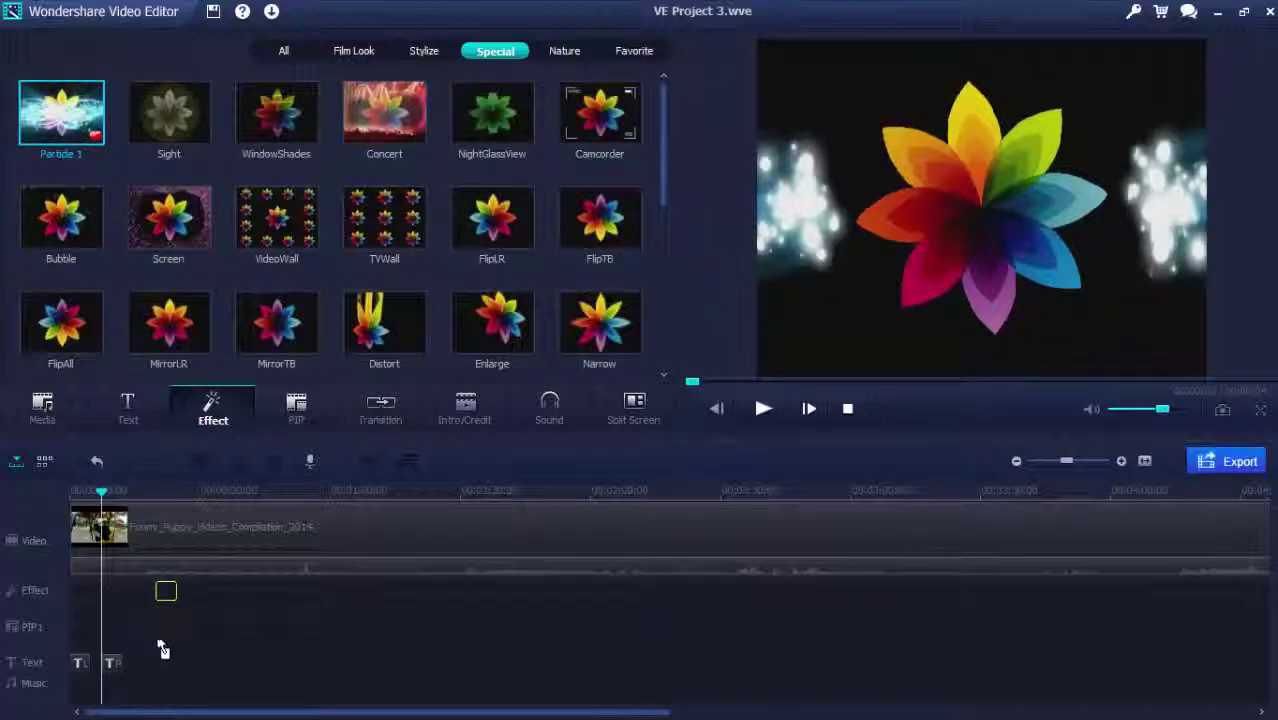
pyautogui.moveTo(165, 594); pyautogui.dragTo(166, 593)
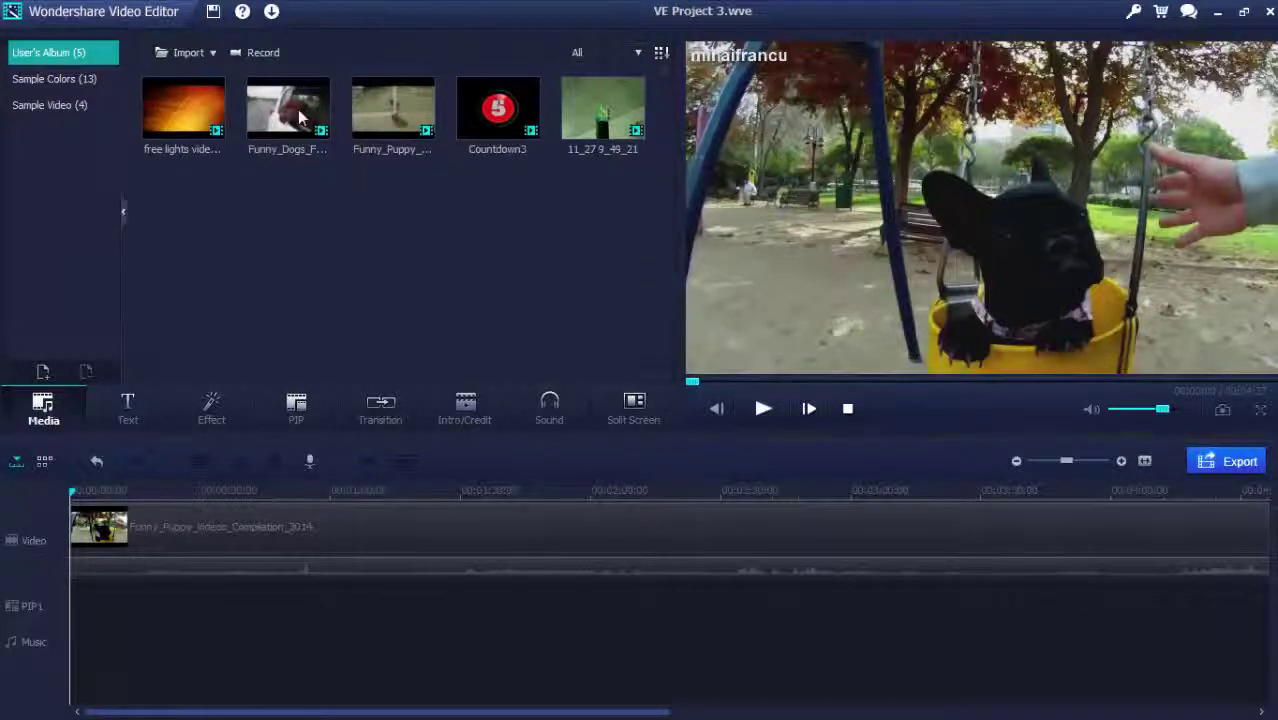
# Step: Overlay the Funny_Dogs clip at quarter-frame size, then put the green animated clip on PIP1
pyautogui.moveTo(300, 117); pyautogui.dragTo(94, 607)
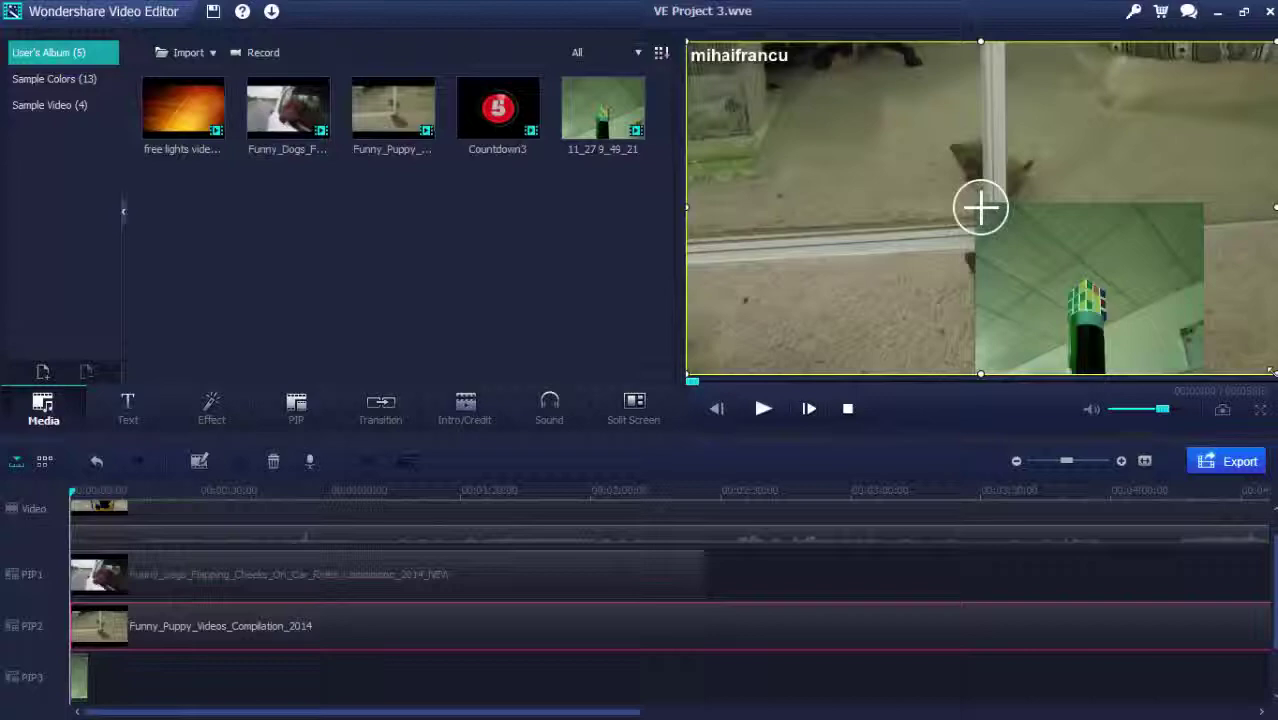
pyautogui.moveTo(1270, 371); pyautogui.dragTo(955, 205)
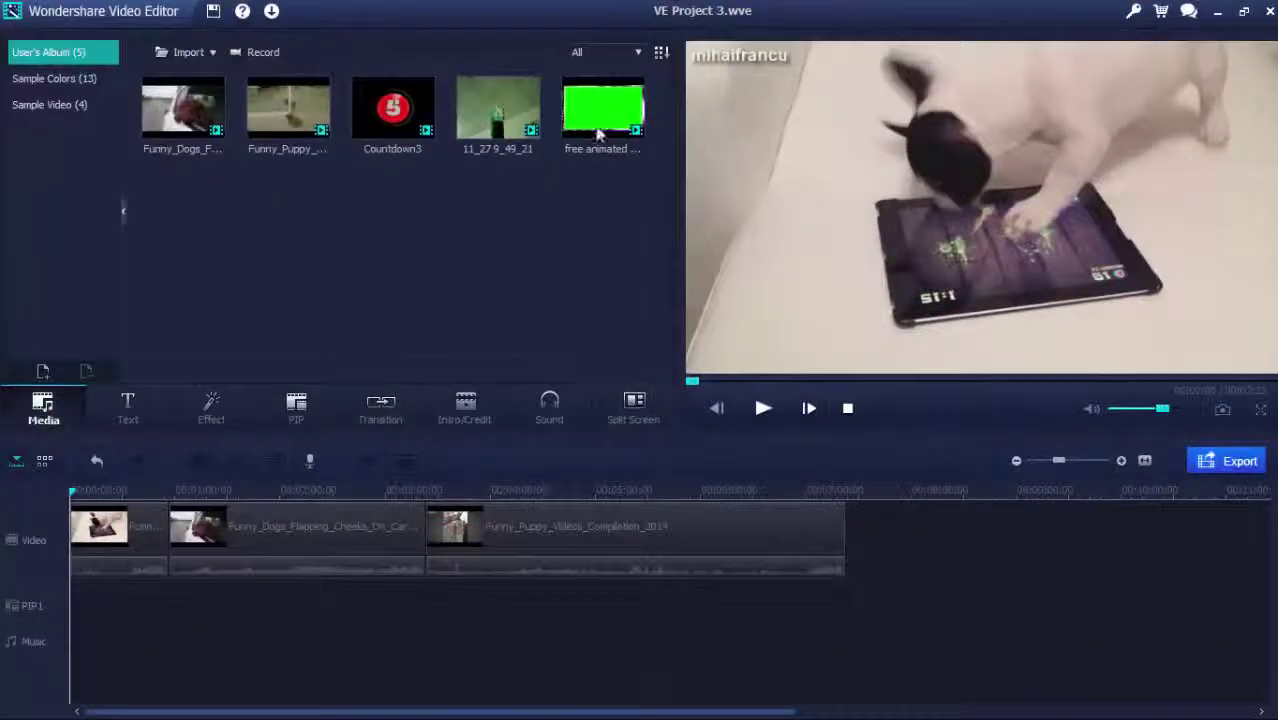
pyautogui.moveTo(598, 133); pyautogui.dragTo(74, 605)
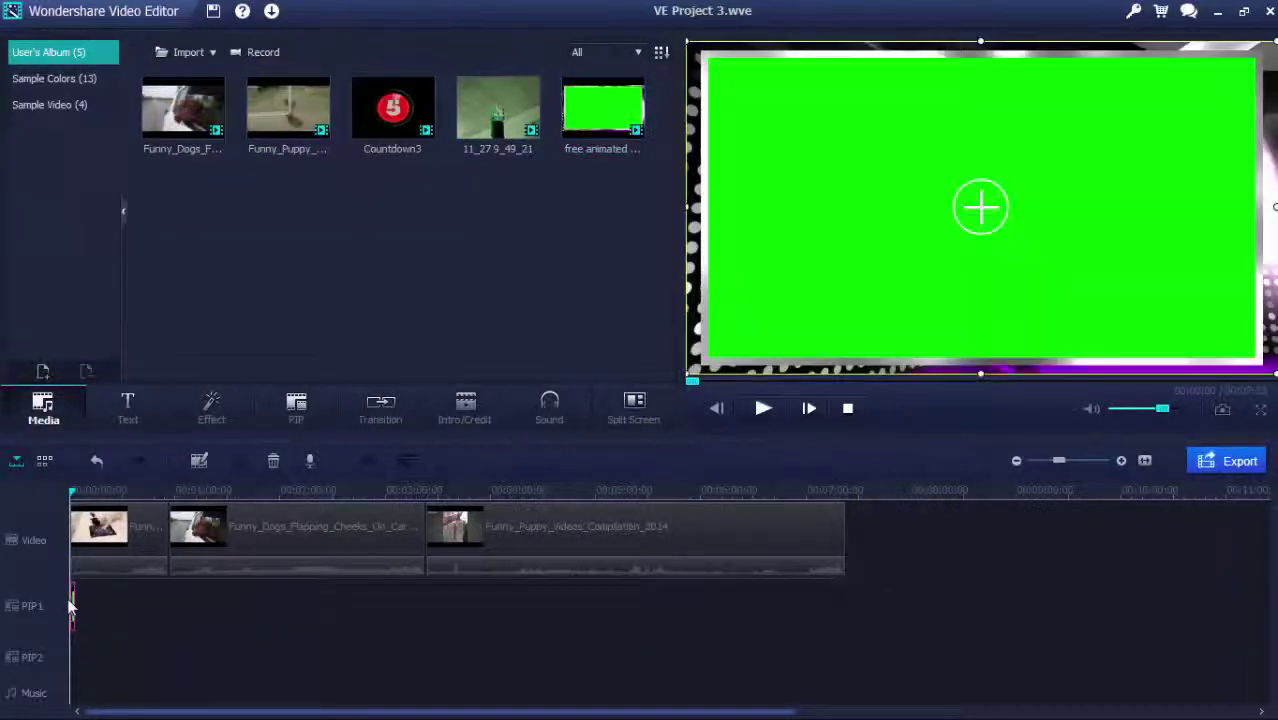
# Step: Key out the green in the PIP overlay clip with chroma key and play the preview
pyautogui.rightClick(75, 600)
pyautogui.click(164, 472)
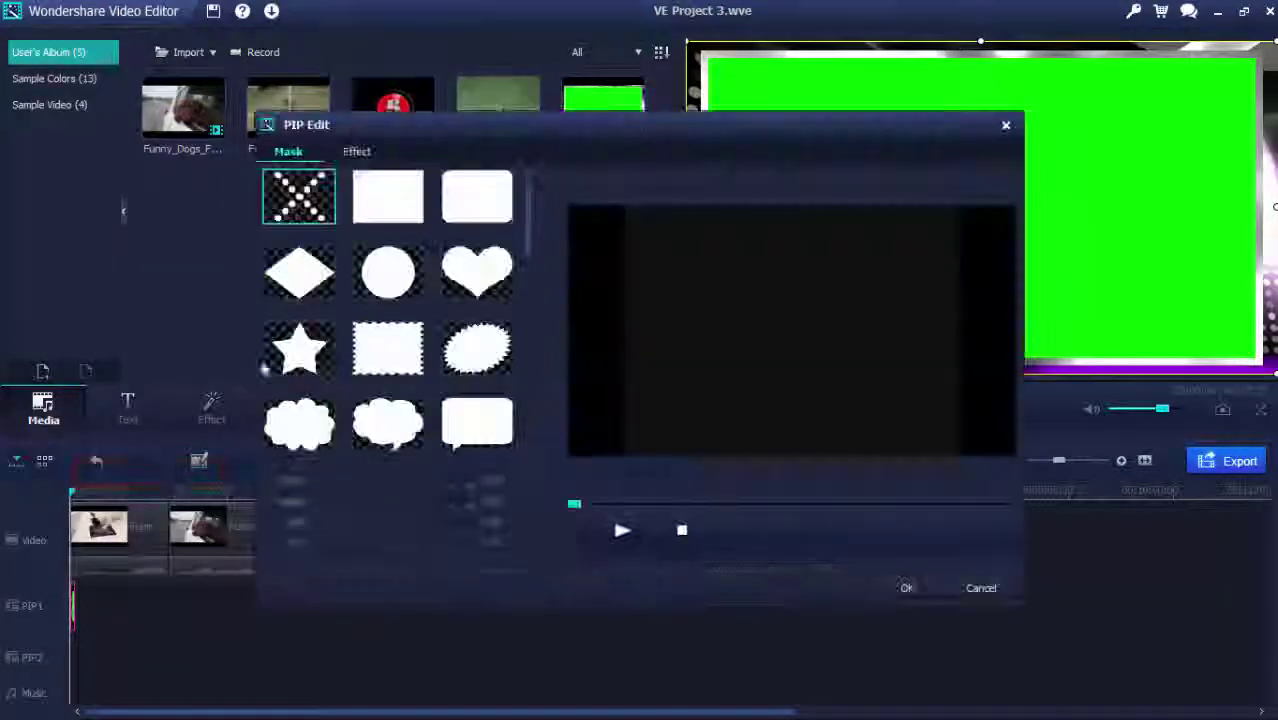
pyautogui.click(354, 152)
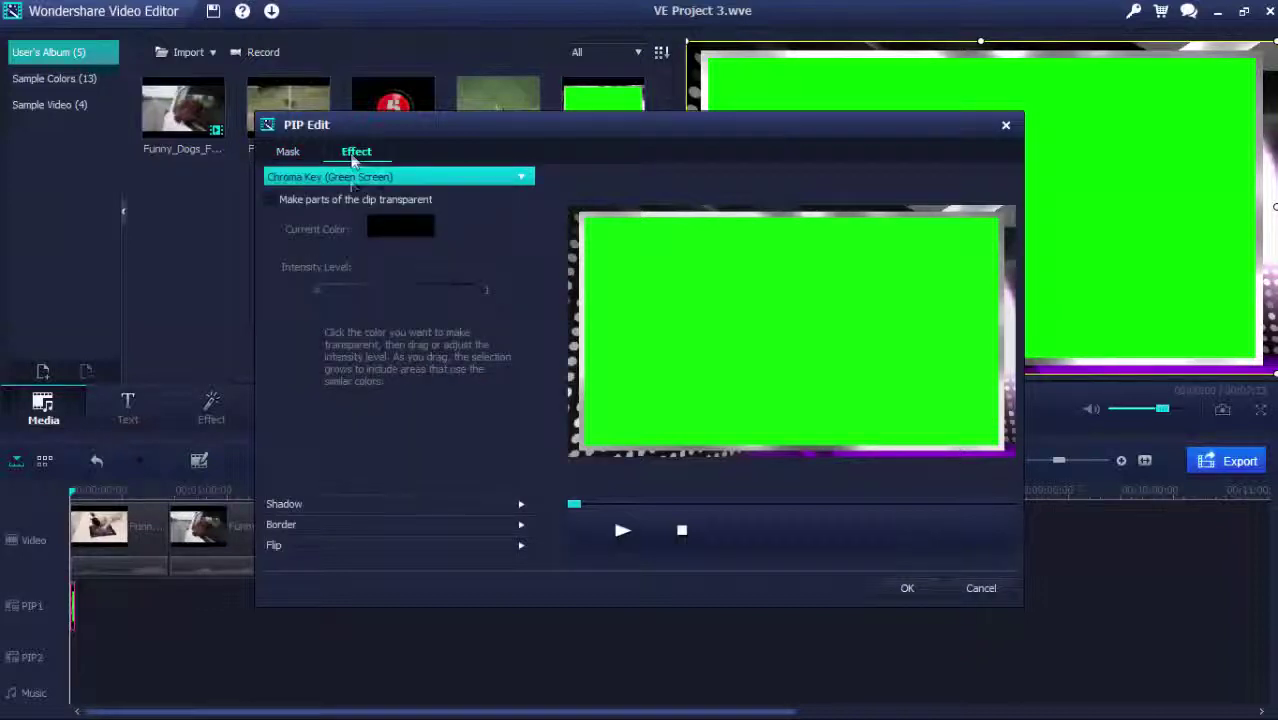
pyautogui.click(270, 200)
pyautogui.click(695, 292)
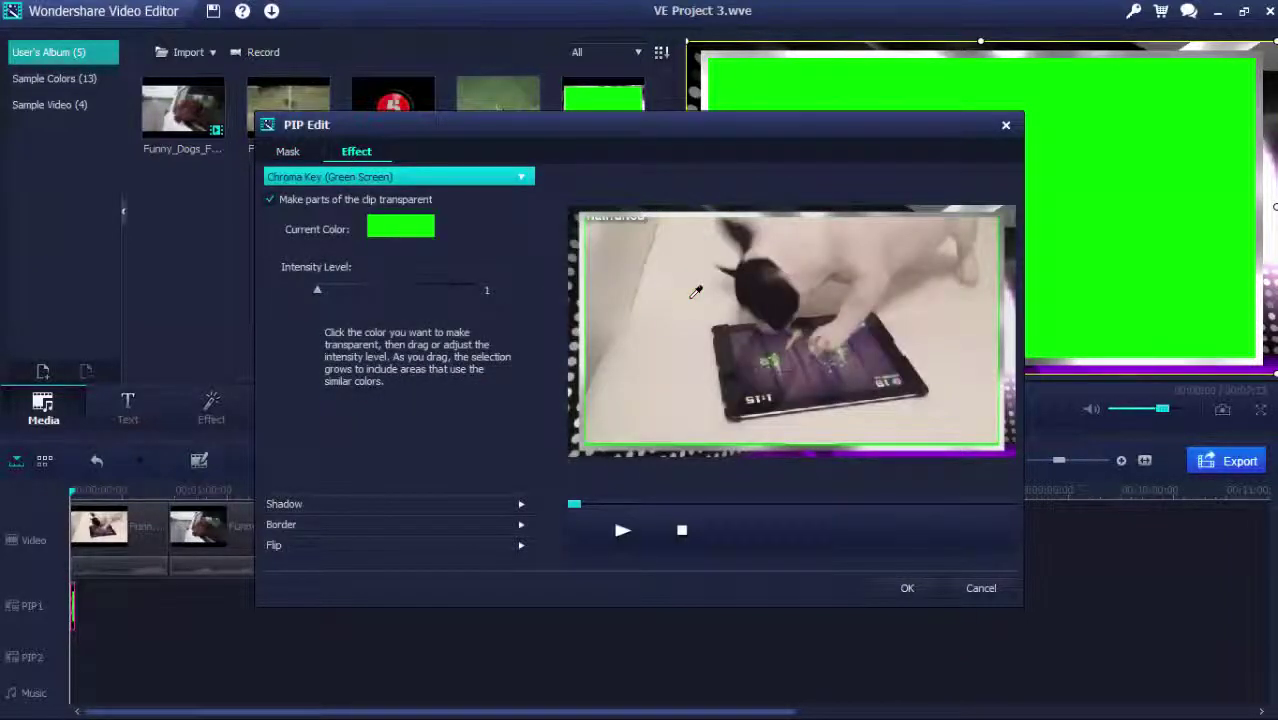
pyautogui.click(622, 531)
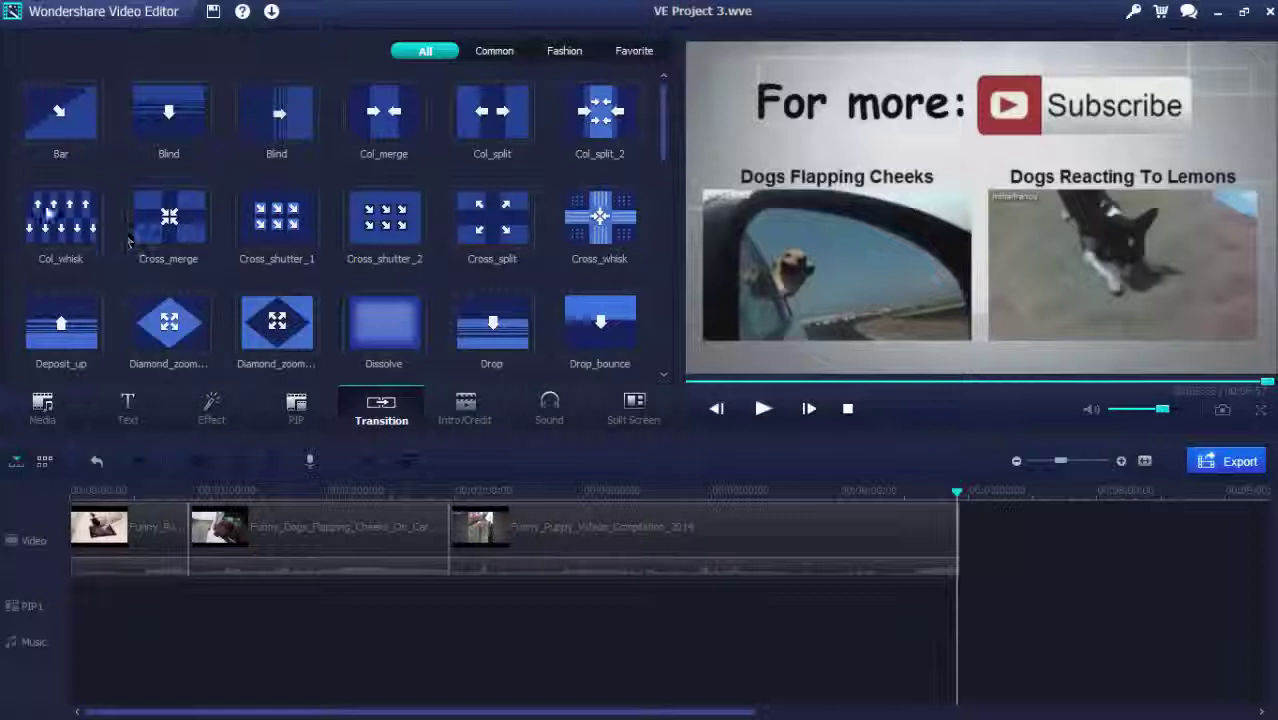
# Step: Add Col_whisk between the first two clips and apply Cross_shutter_1, then check Cross_shutter_2's options
pyautogui.click(70, 225)
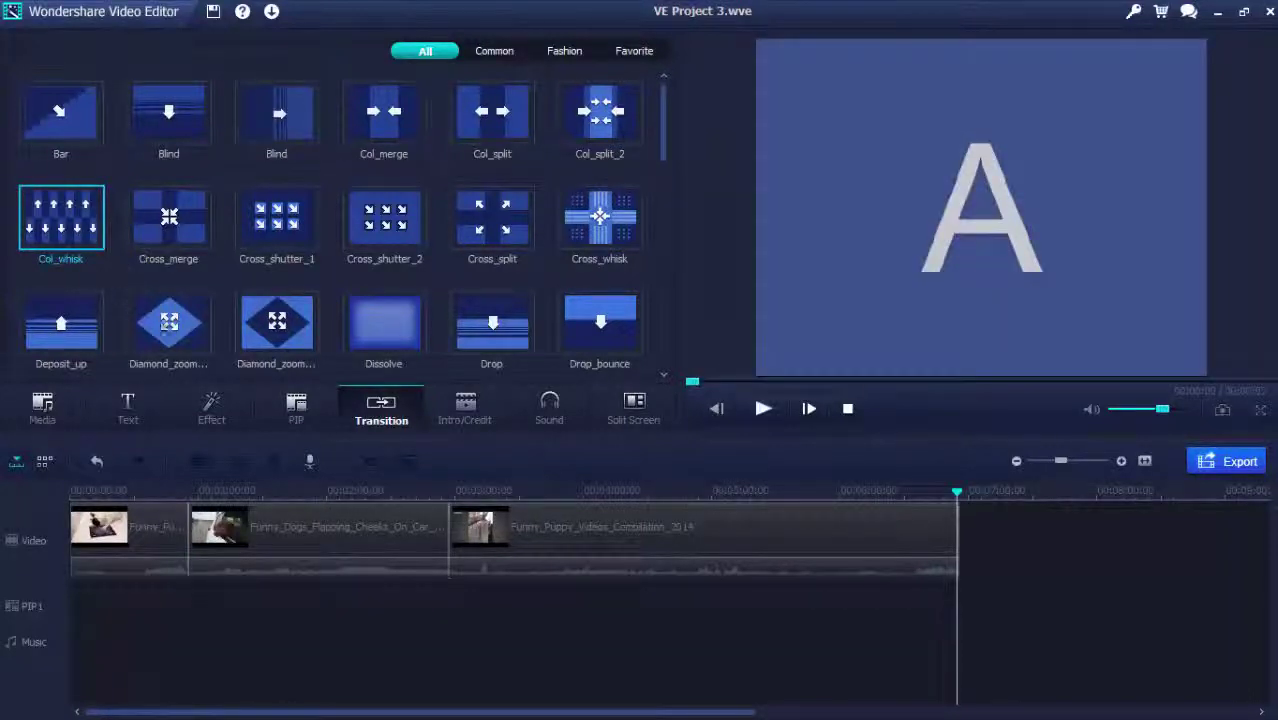
pyautogui.moveTo(207, 503); pyautogui.dragTo(189, 527)
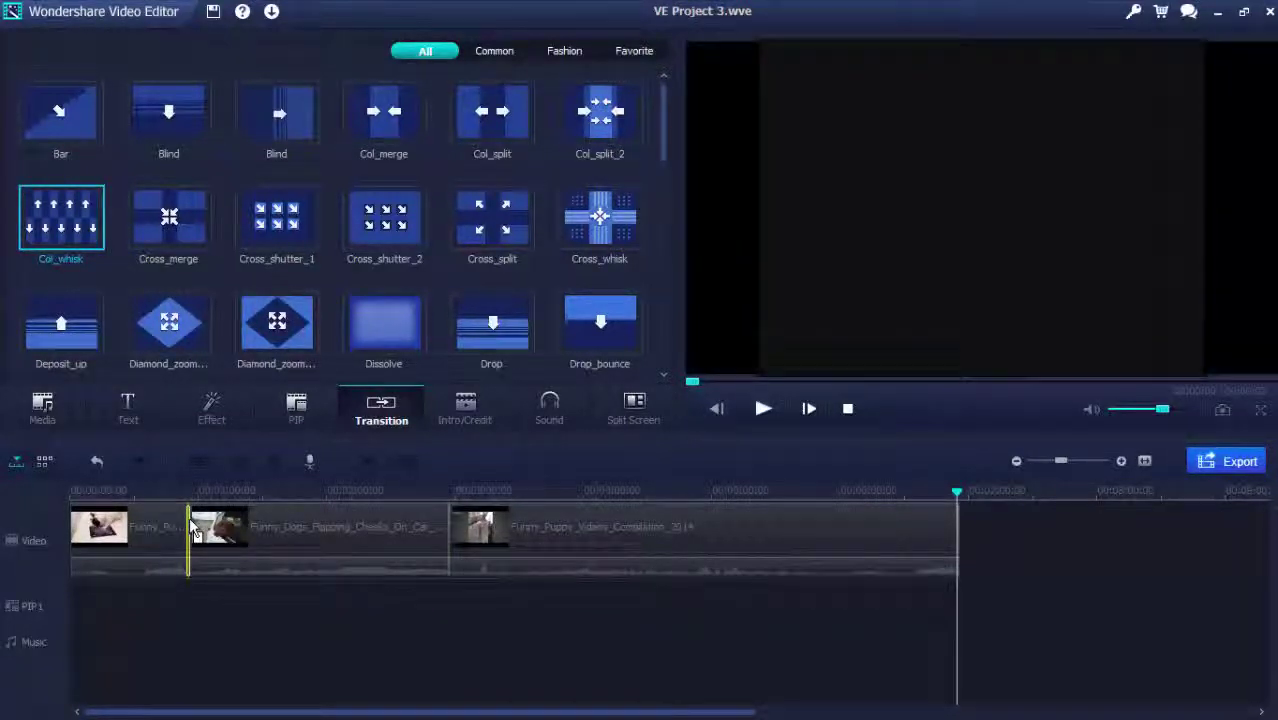
pyautogui.rightClick(291, 225)
pyautogui.click(297, 228)
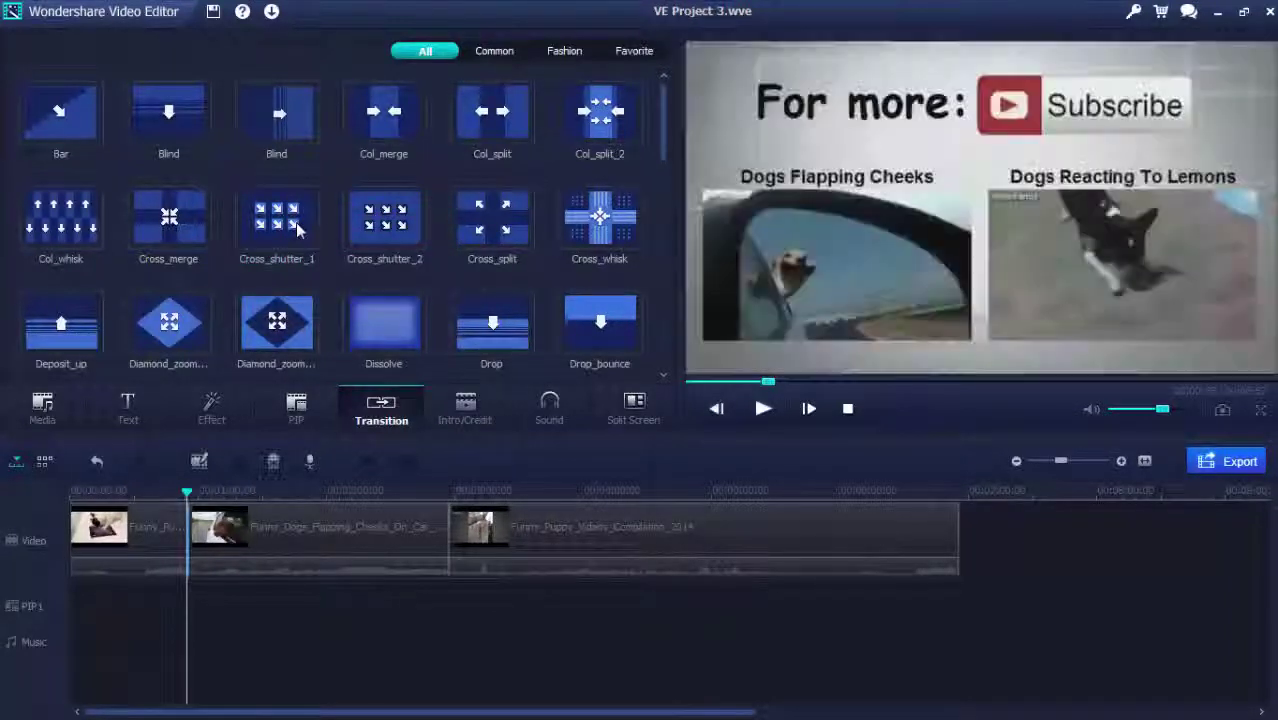
pyautogui.rightClick(380, 228)
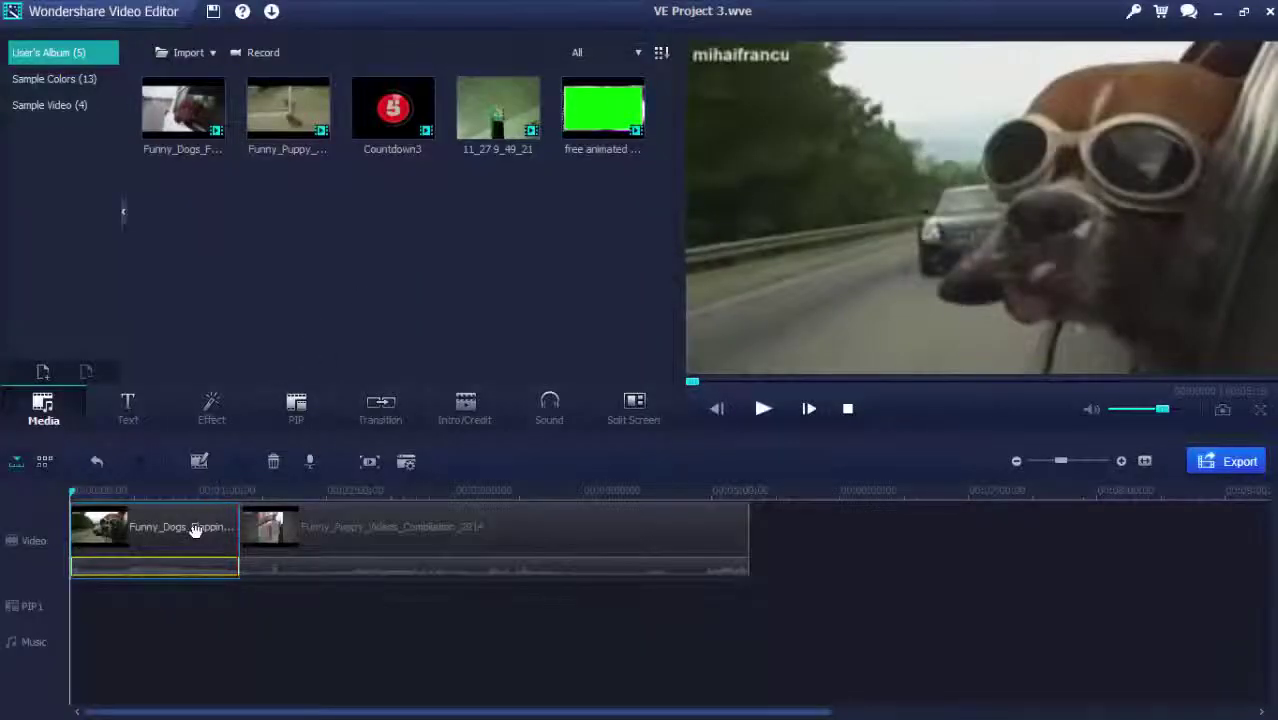
# Step: Open the first clip's Power Tool and browse the Mosaic, Face Off and Jump Cut at Beats settings
pyautogui.rightClick(195, 530)
pyautogui.click(259, 466)
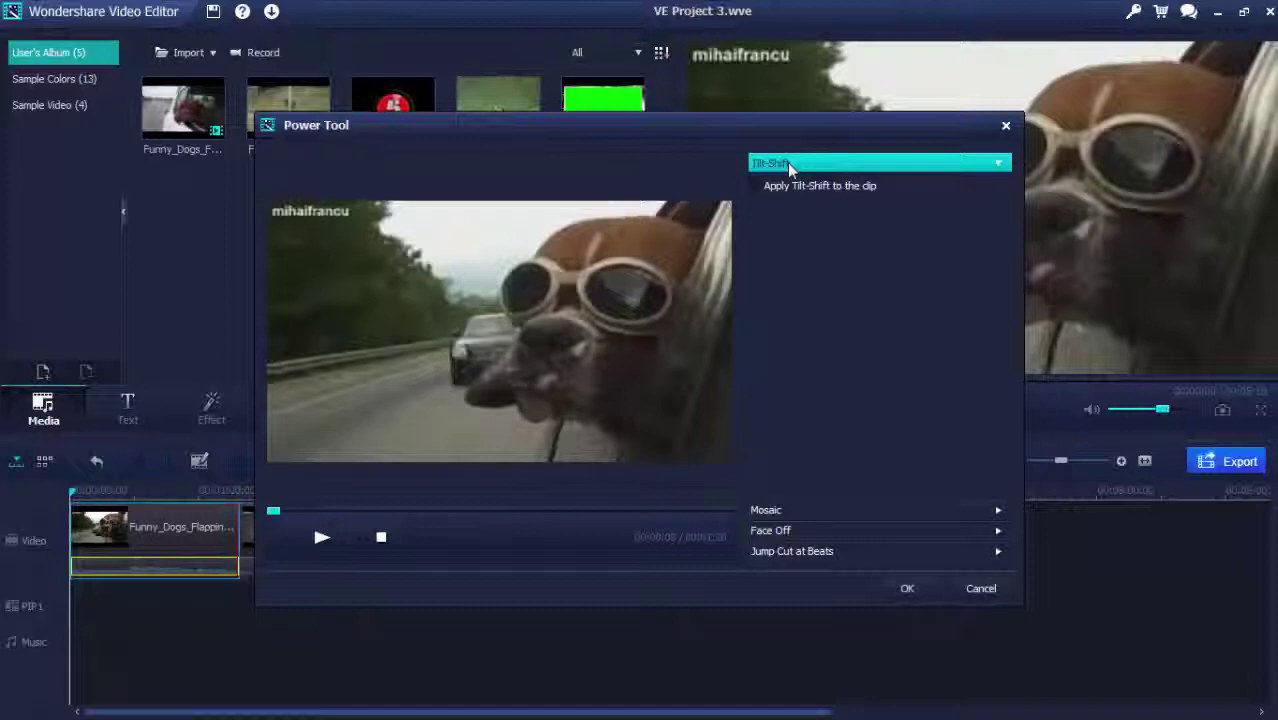
pyautogui.click(801, 509)
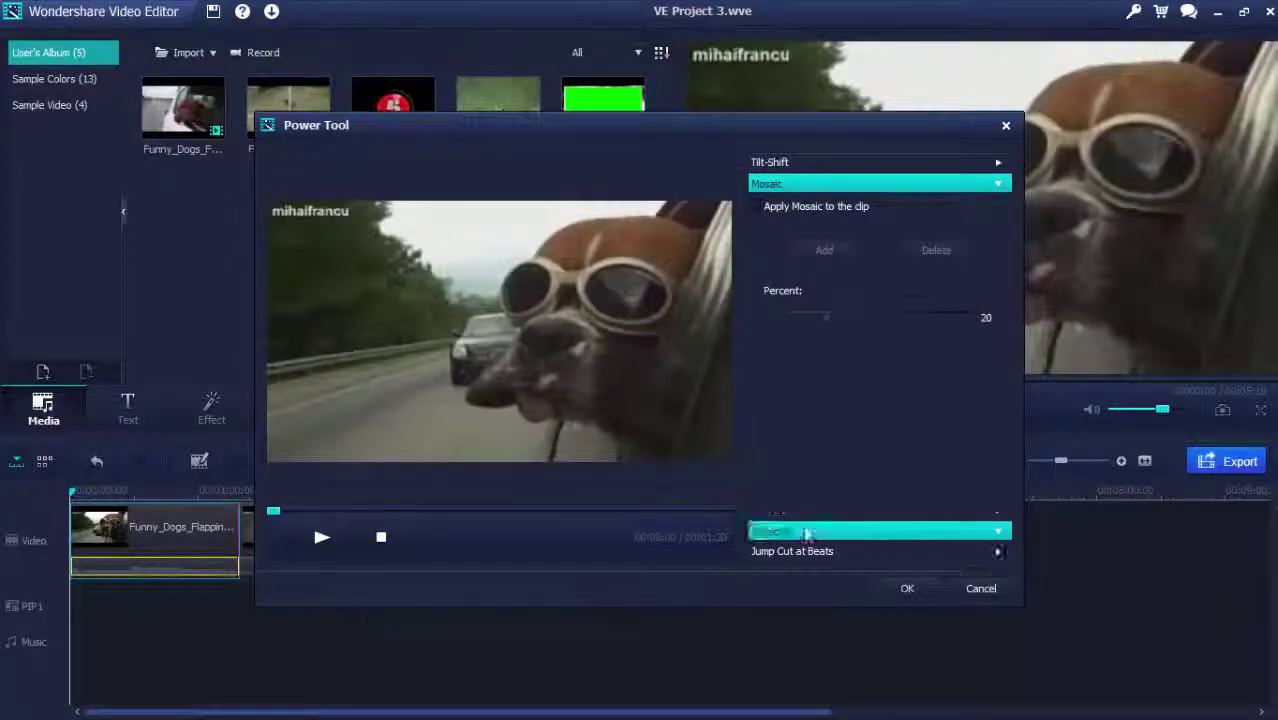
pyautogui.click(804, 529)
pyautogui.click(812, 550)
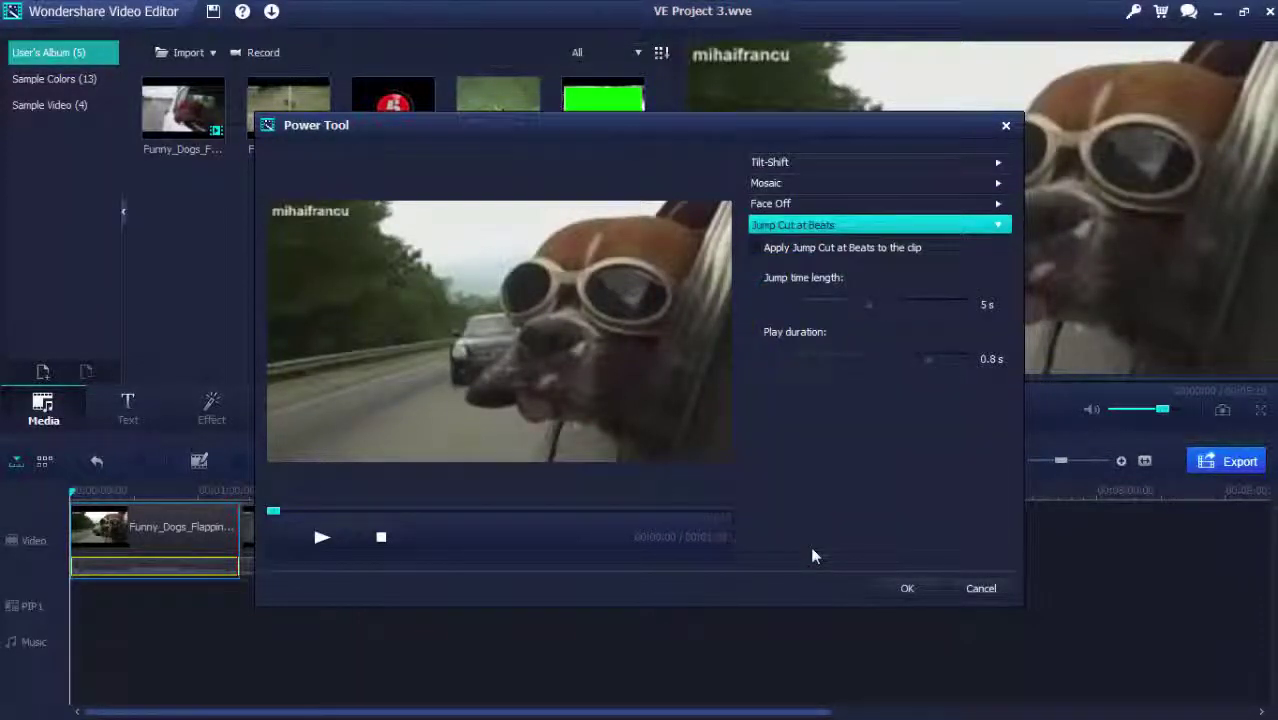
# Step: Enable Tilt-Shift, widen its focus band and move the focus area onto the dog
pyautogui.click(788, 164)
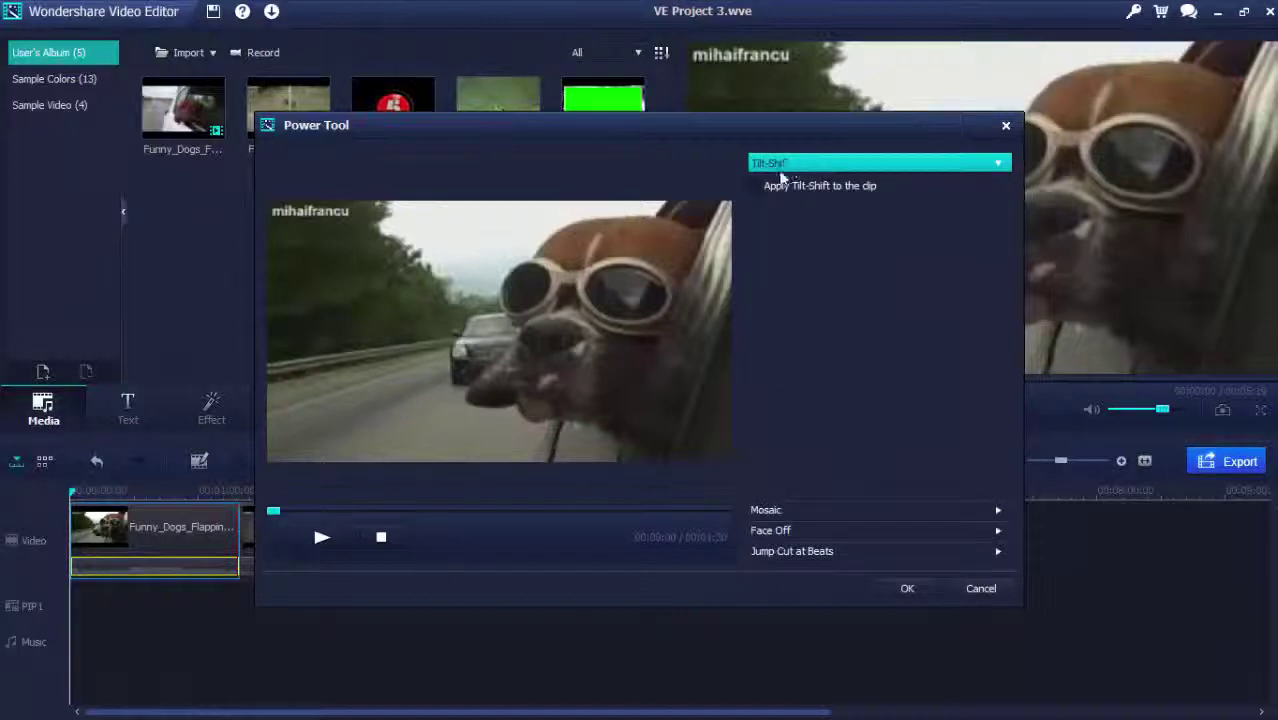
pyautogui.click(755, 187)
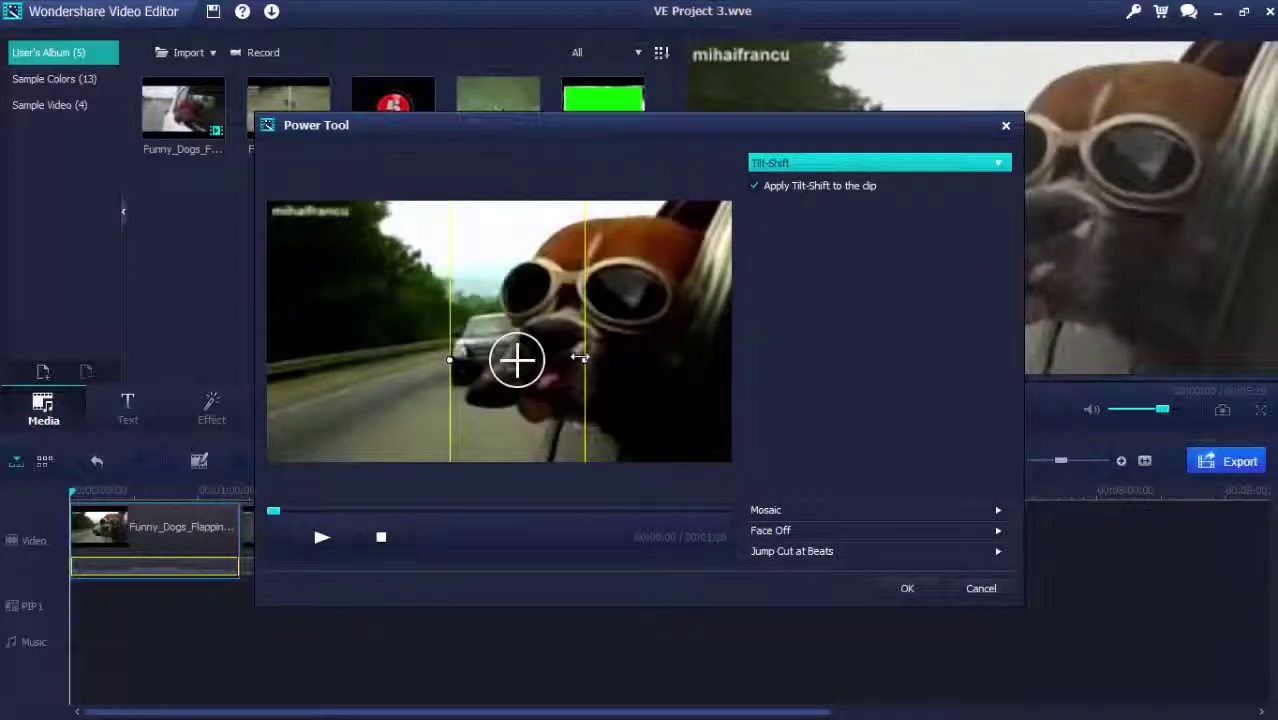
pyautogui.moveTo(581, 360); pyautogui.dragTo(617, 360)
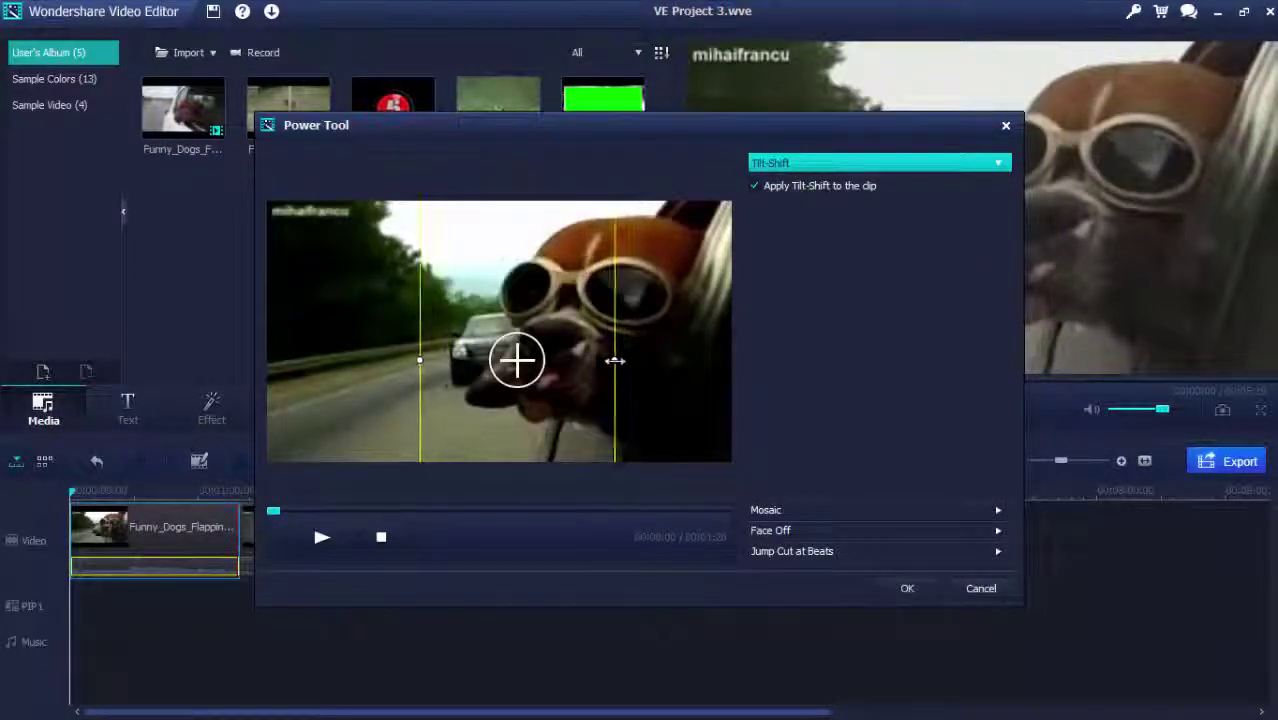
pyautogui.moveTo(505, 306); pyautogui.dragTo(563, 263)
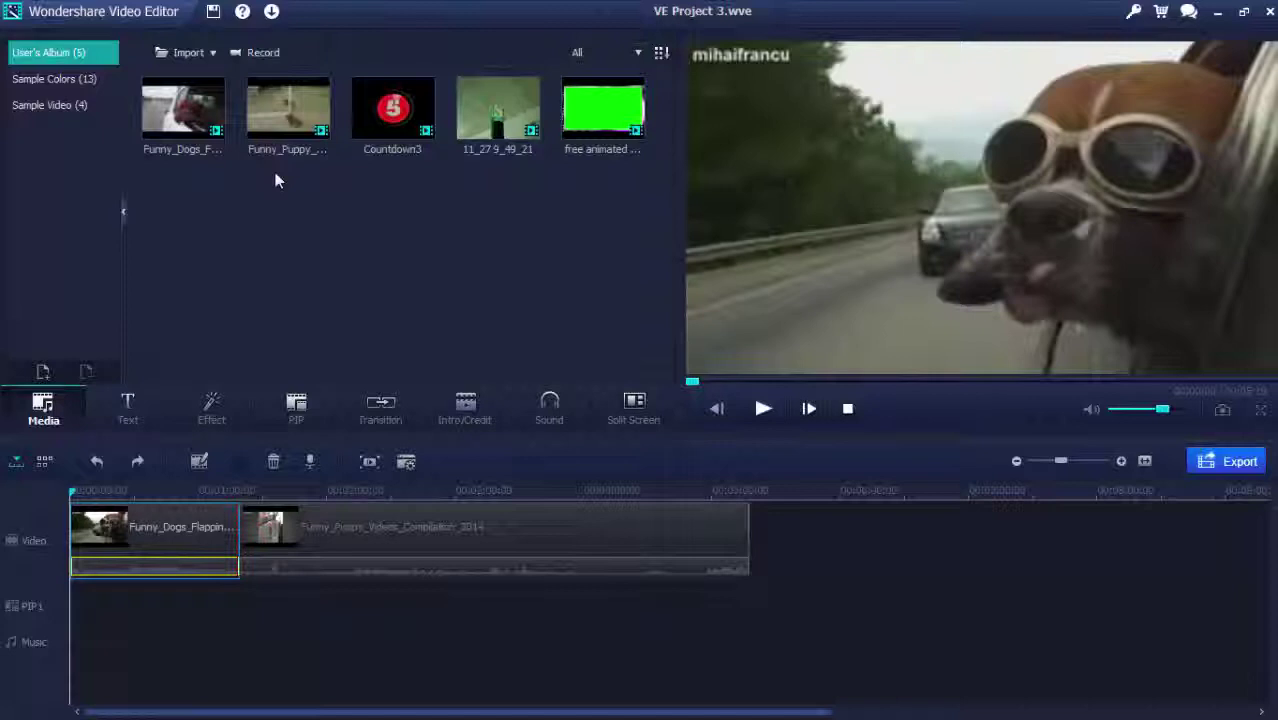
# Step: Run Scene Detection on the Funny_Puppy clip and apply the detected scenes to the timeline
pyautogui.rightClick(276, 130)
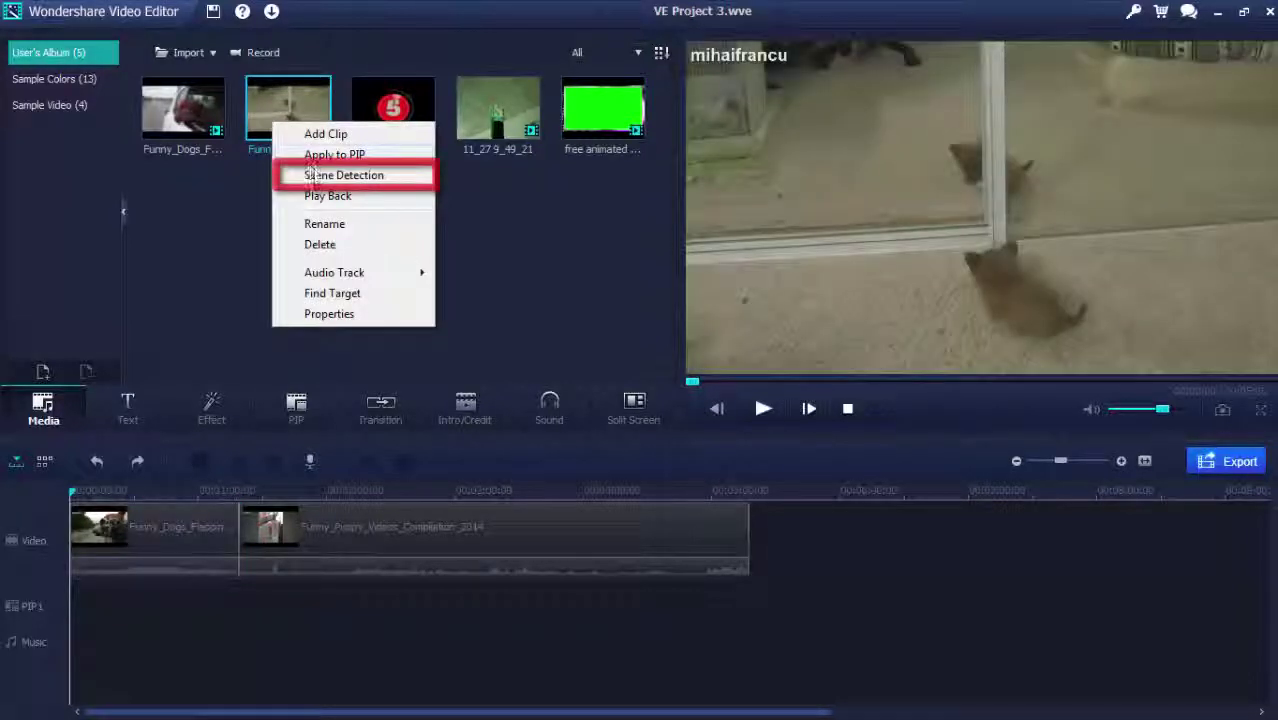
pyautogui.click(314, 176)
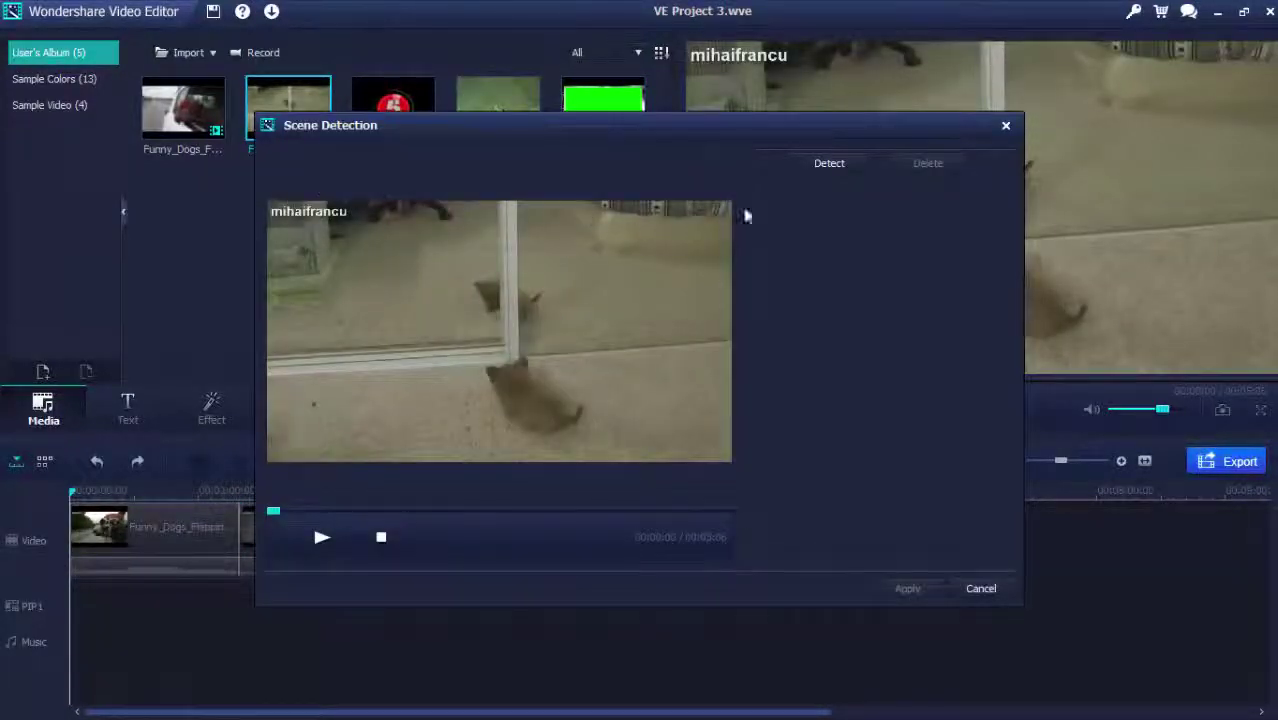
pyautogui.click(846, 166)
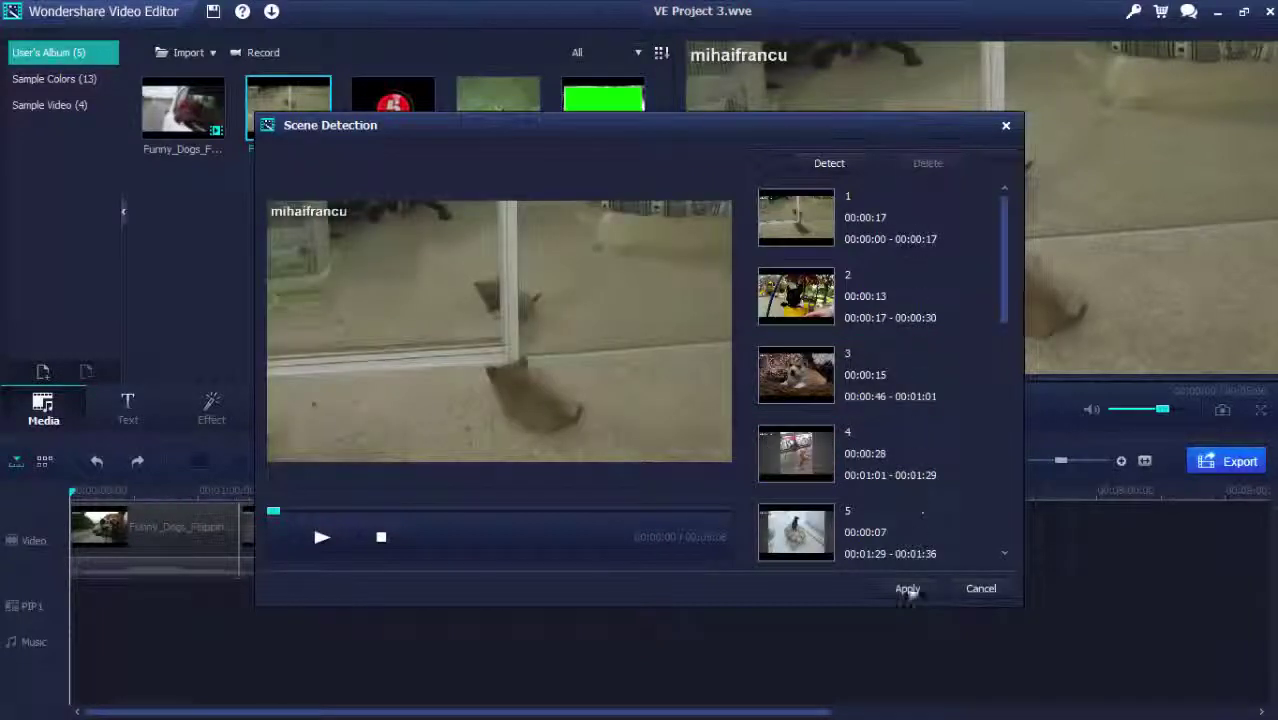
pyautogui.click(907, 589)
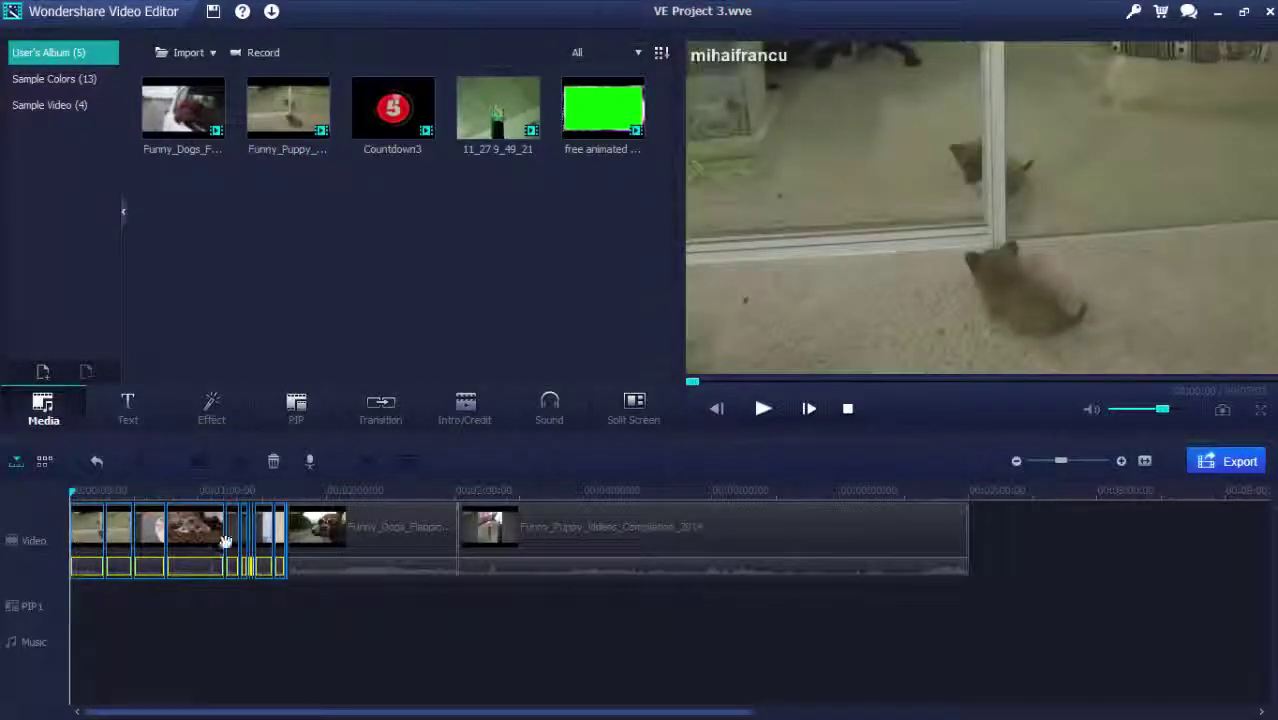
# Step: Preview the car-window dog clip, then browse the Format and DVD export settings
pyautogui.click(300, 530)
pyautogui.click(762, 408)
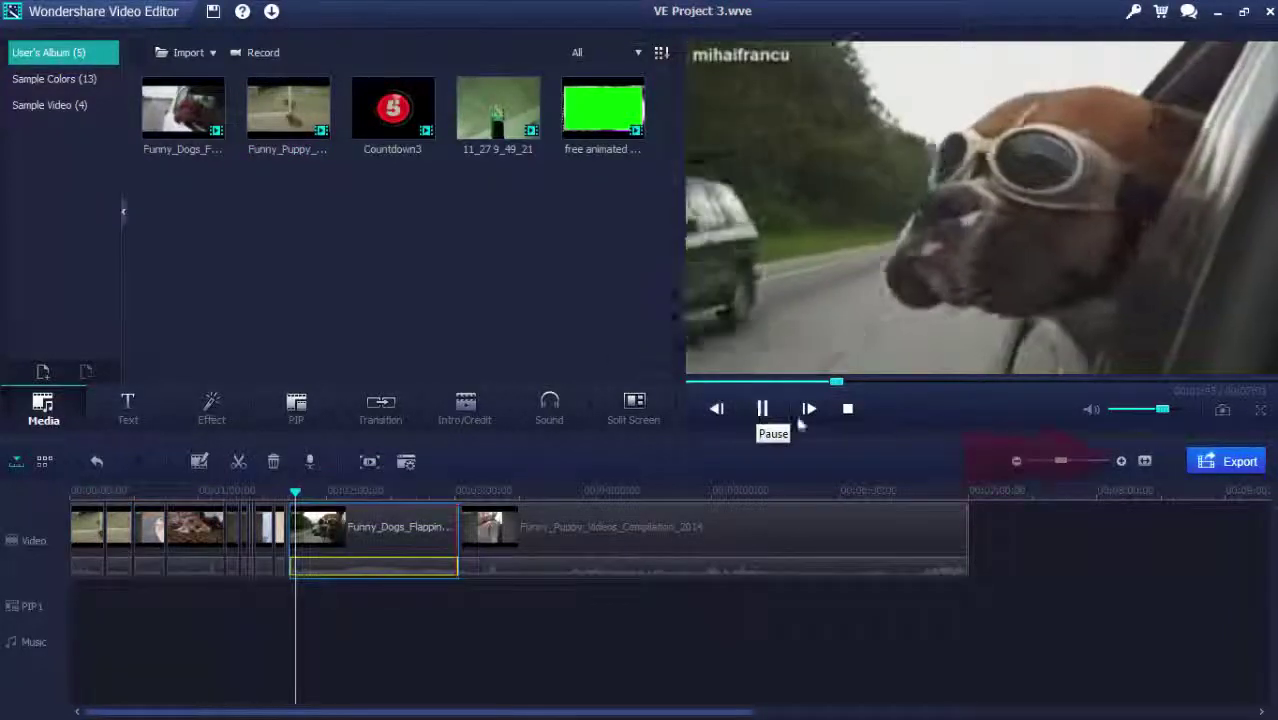
pyautogui.click(1216, 463)
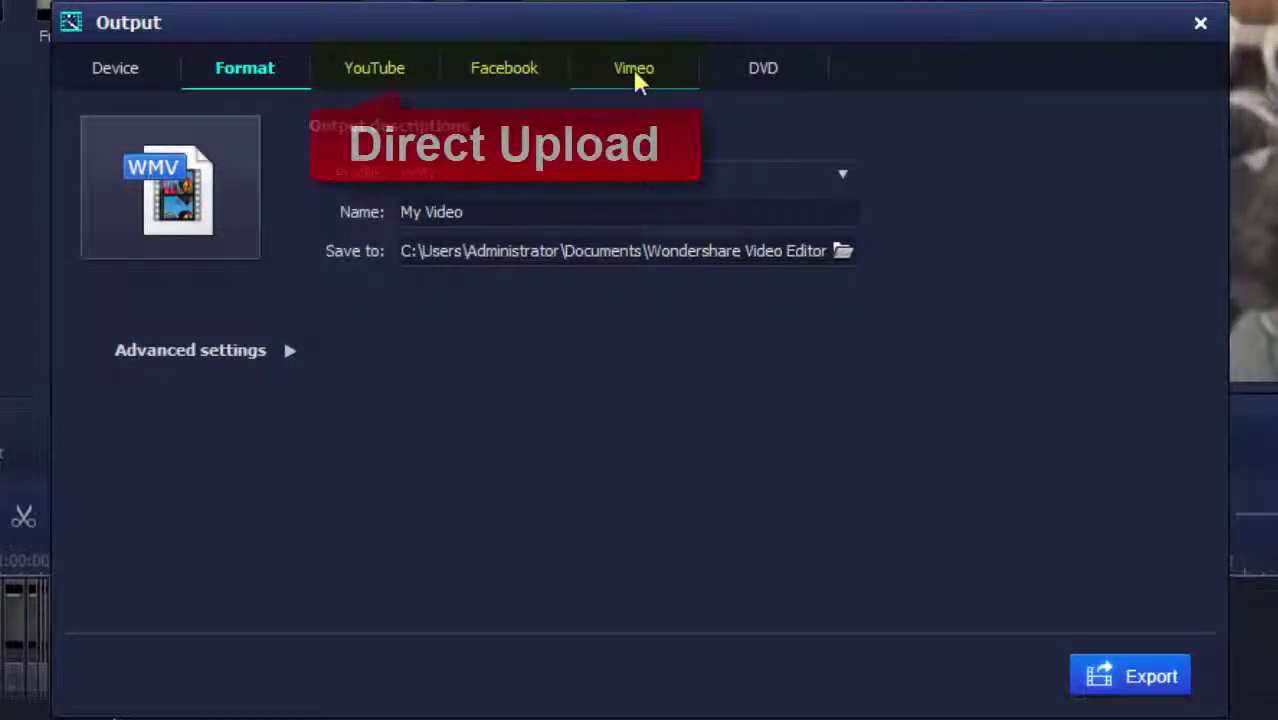
pyautogui.click(772, 67)
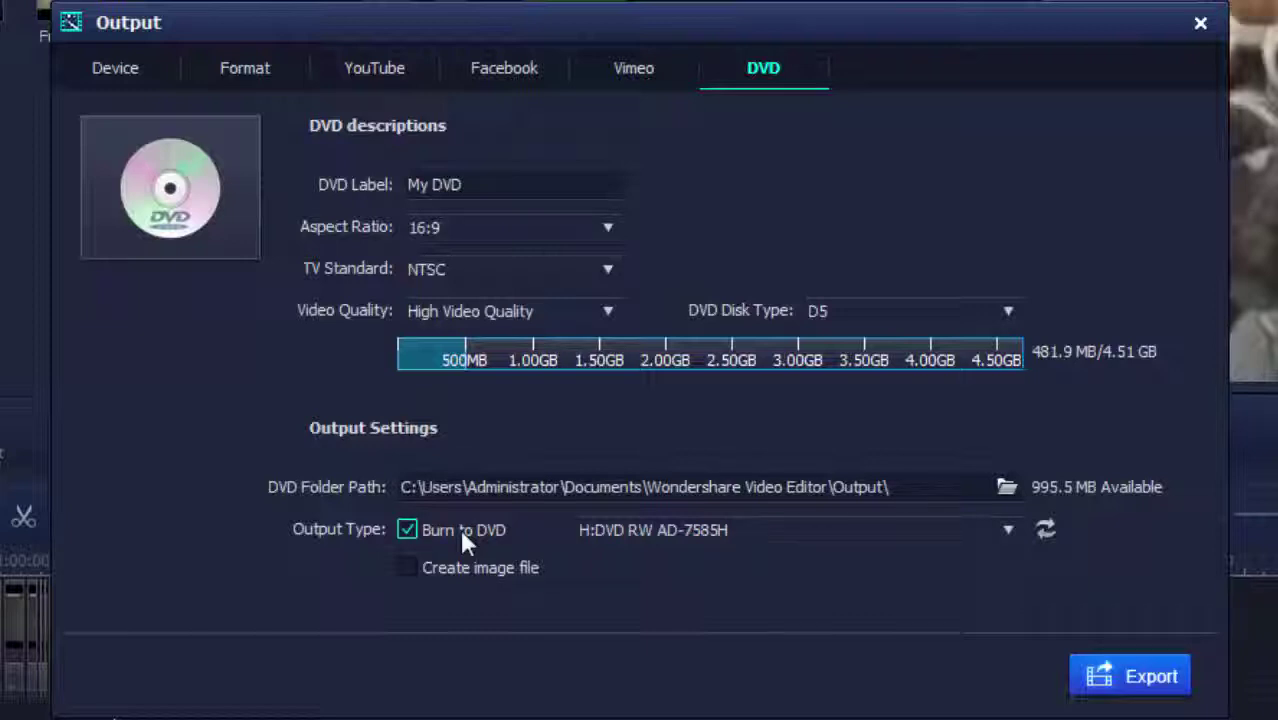
# Step: Browse the Device export tab's target device list for iPhone
pyautogui.click(116, 70)
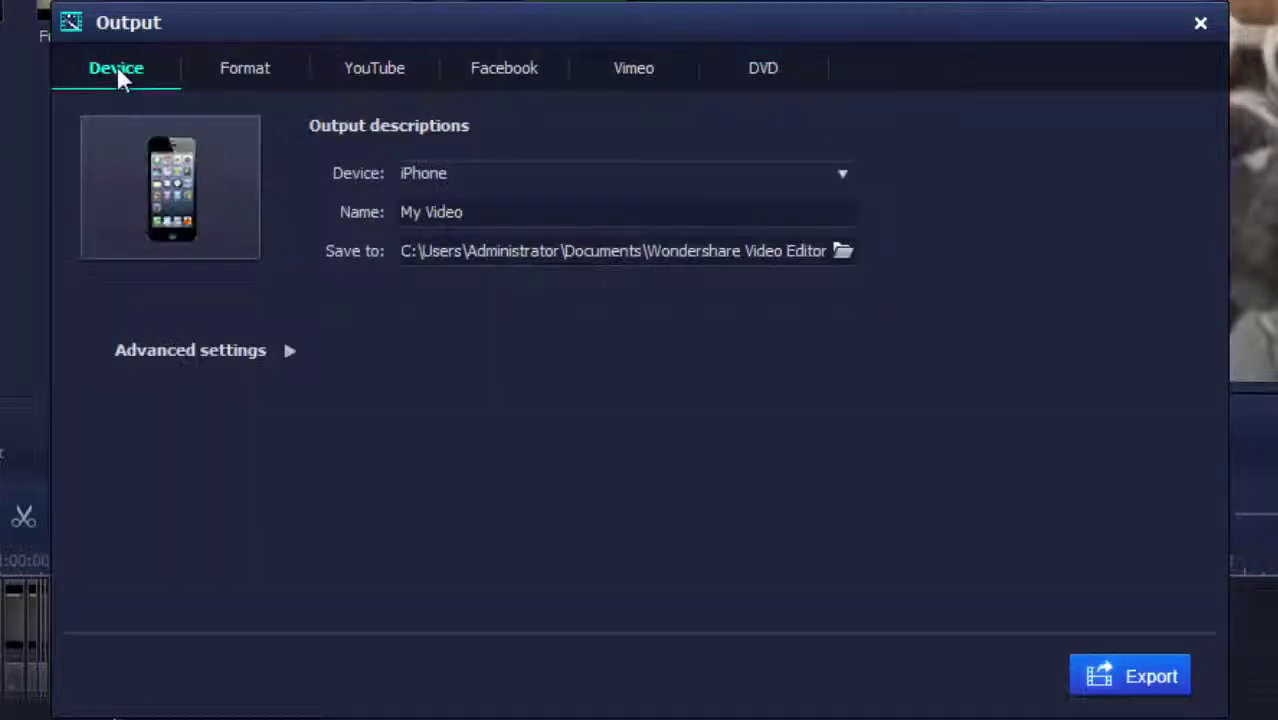
pyautogui.click(500, 173)
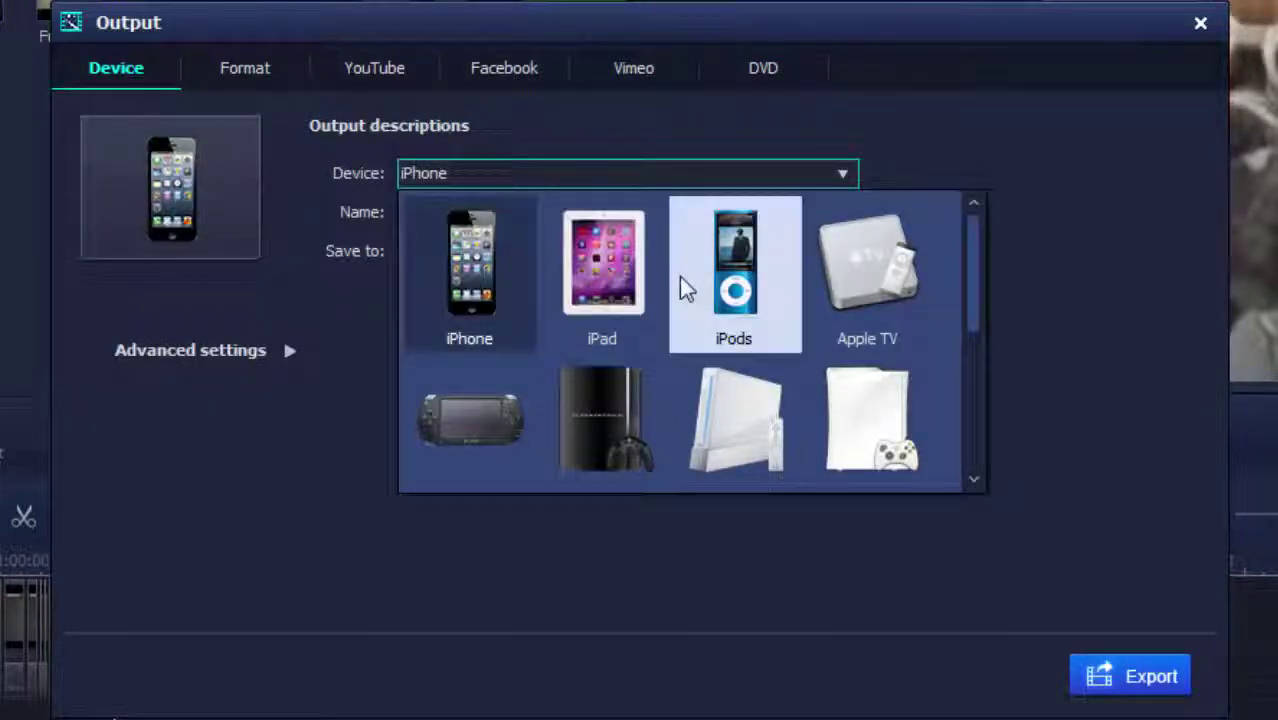
pyautogui.scroll(-5, 886, 300)
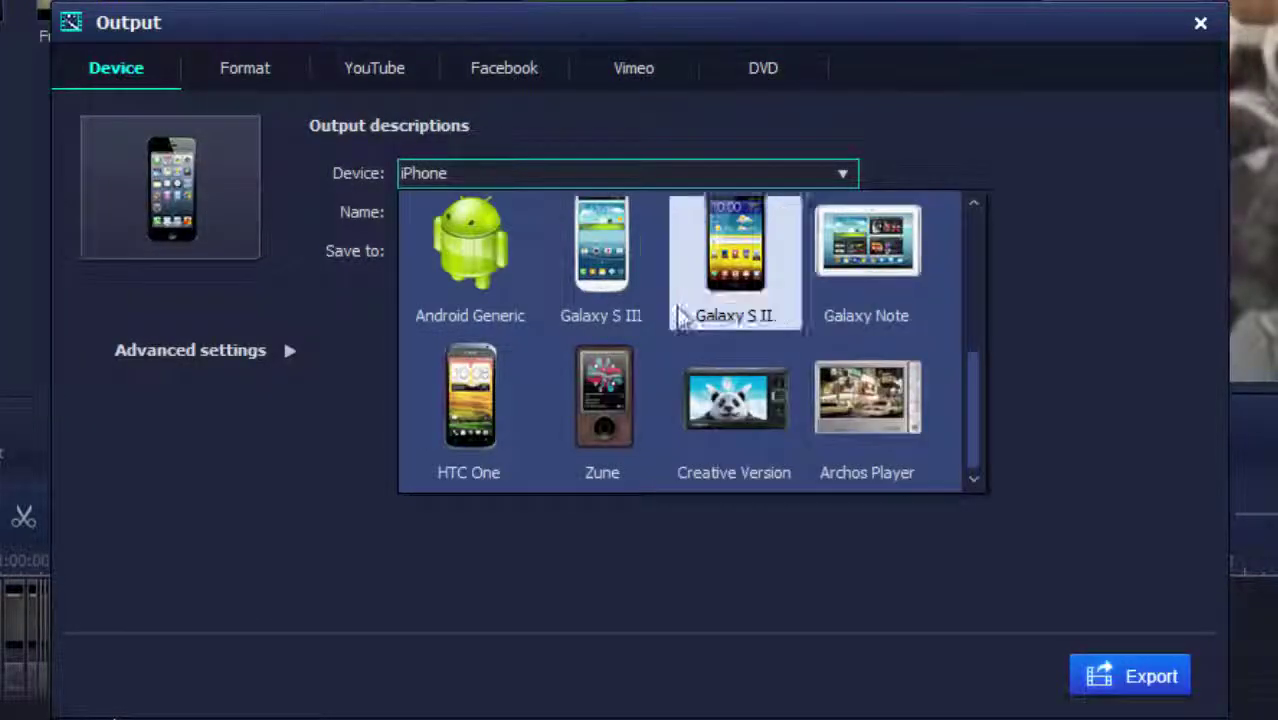
pyautogui.scroll(5, 459, 298)
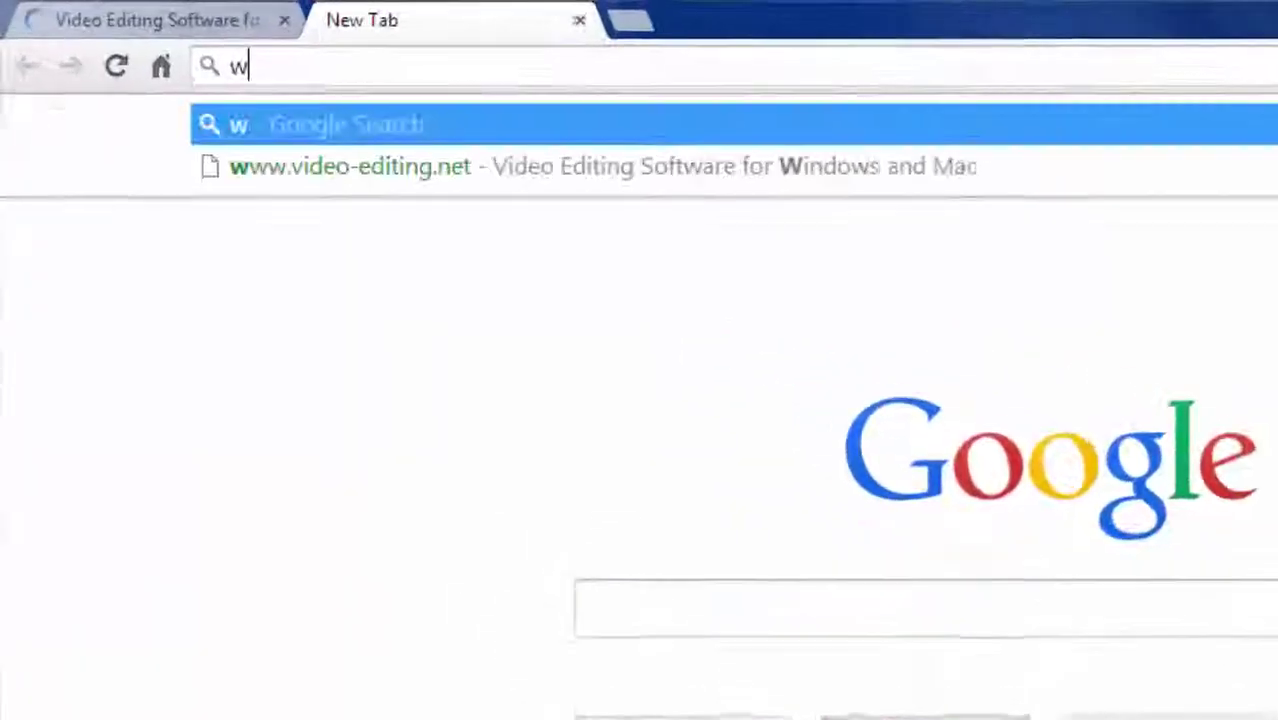
pyautogui.write('ww.video')
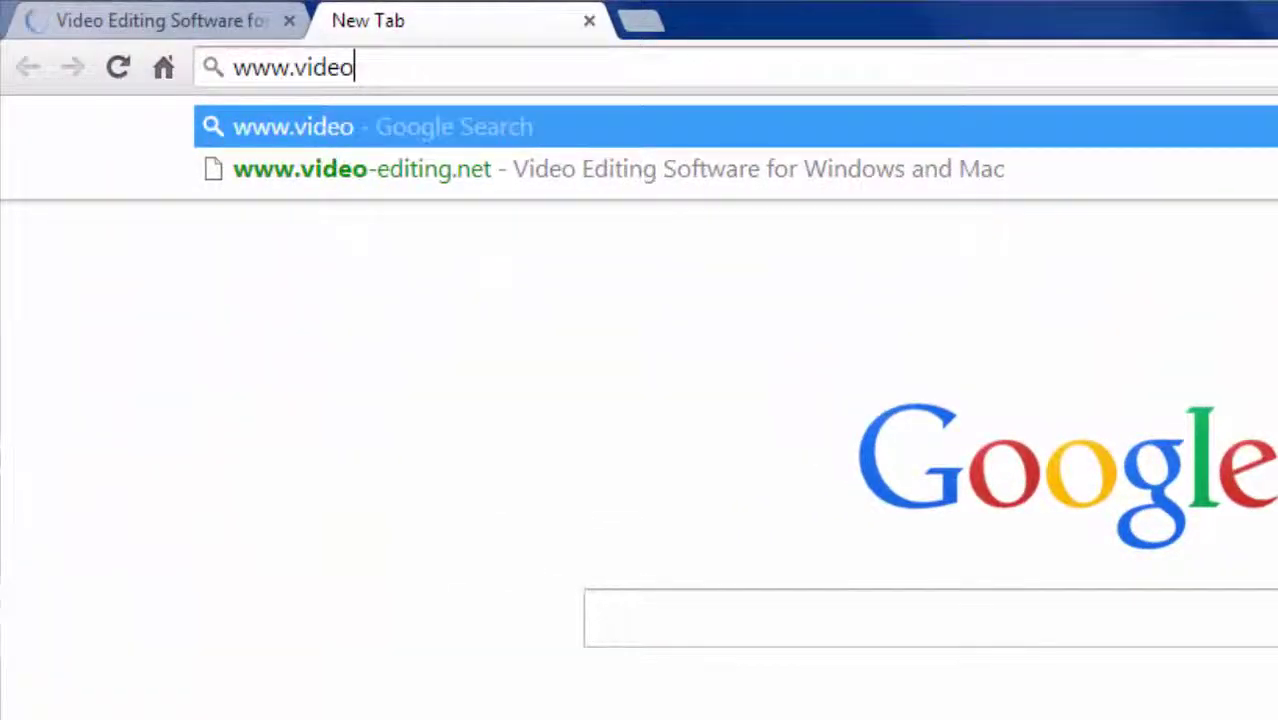
pyautogui.write('-editing.')
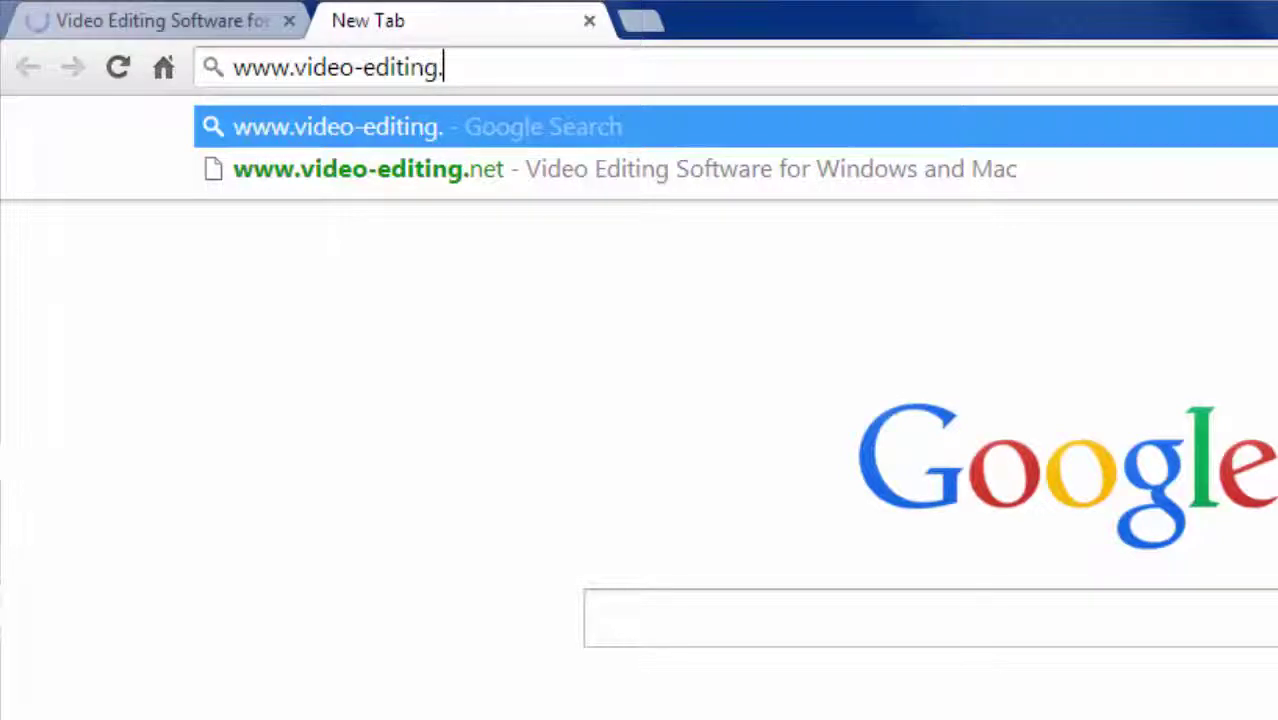
pyautogui.write('net')
pyautogui.press('Return')
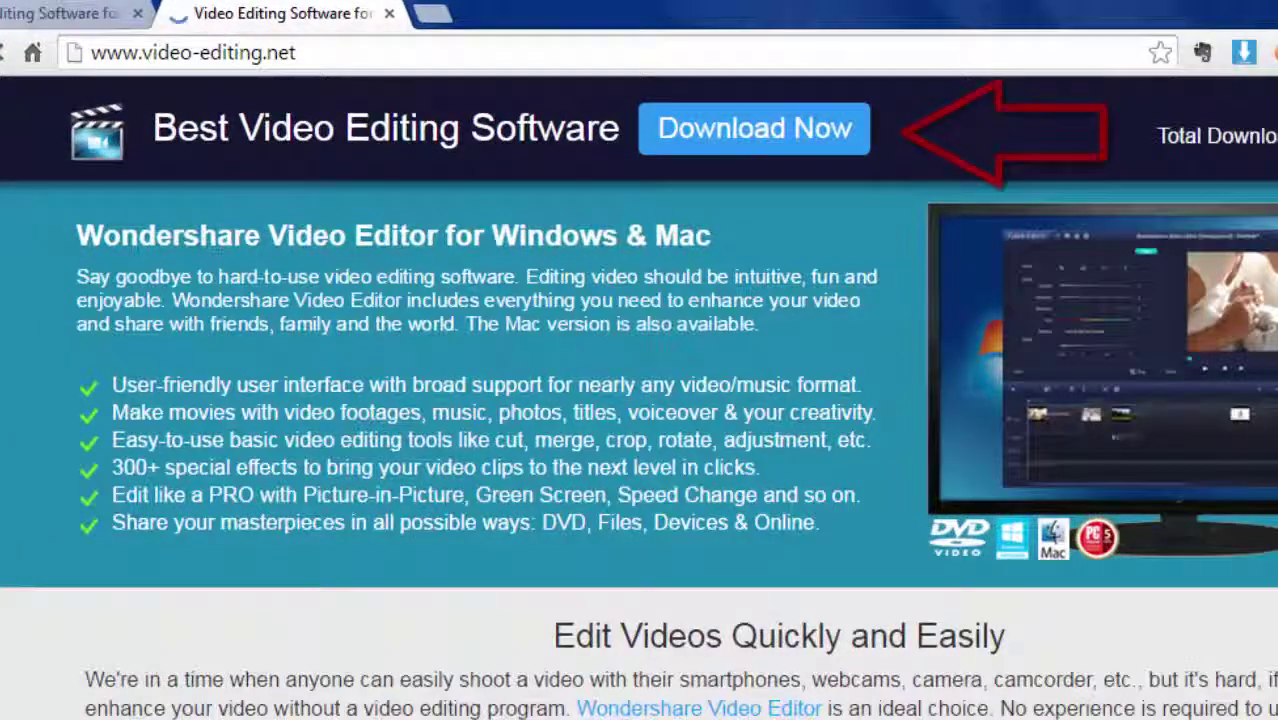